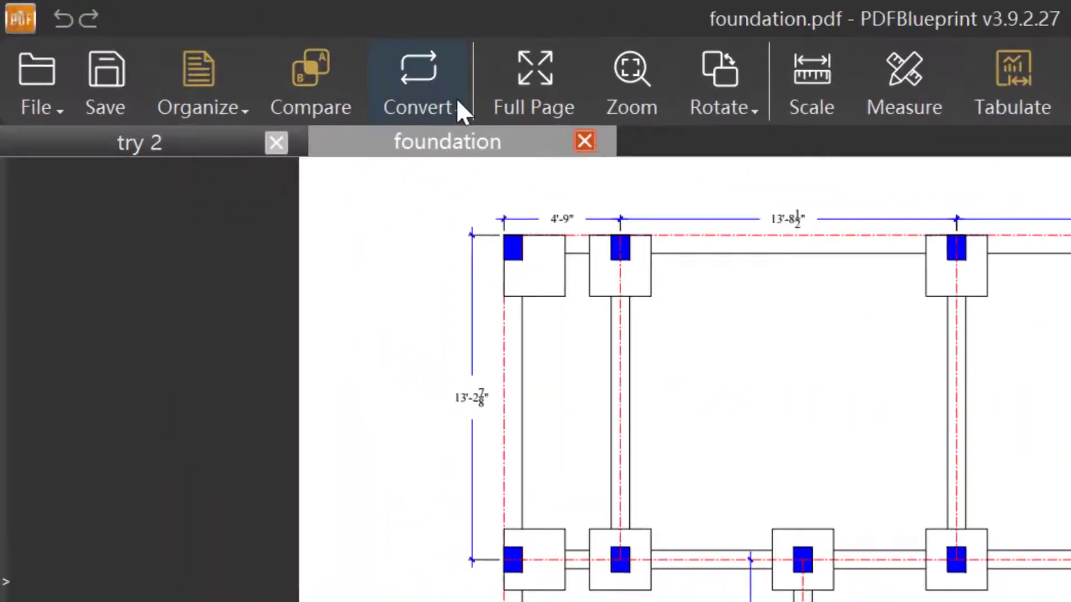
# Step: Open the PDF to CAD converter for the foundation drawing
pyautogui.click(235, 53)
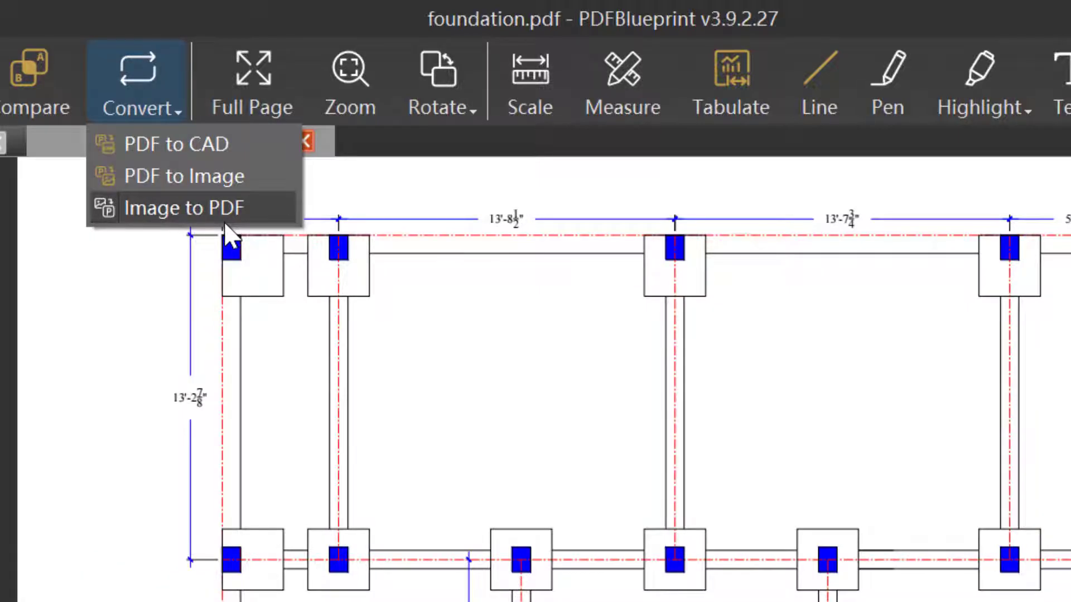
pyautogui.click(209, 144)
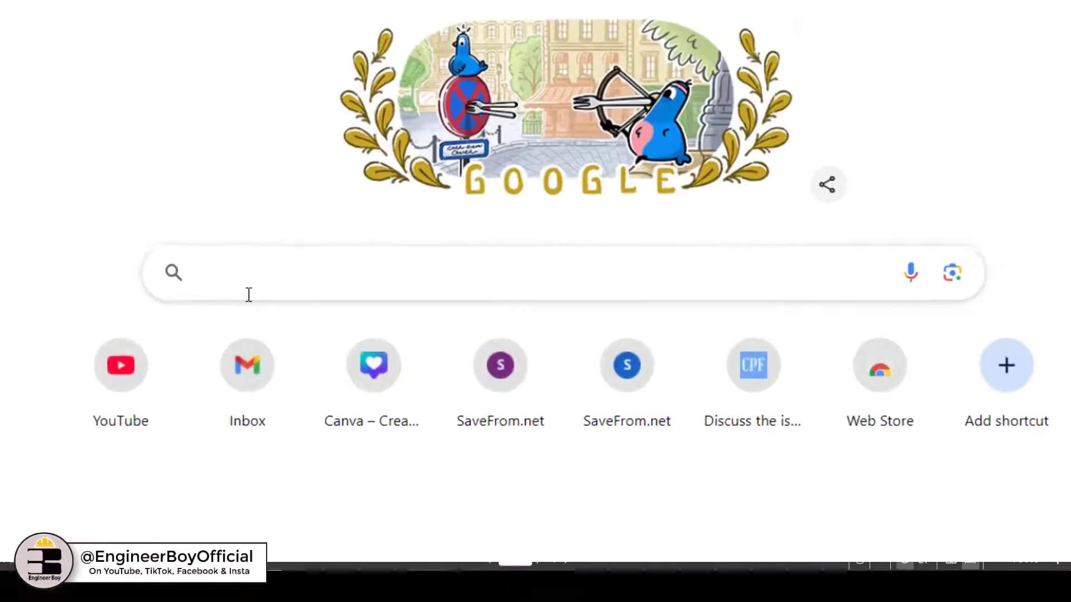
# Step: Switch to the browser, go to the pdf.fastcadreader website and start the download of the engineering PDF reader
pyautogui.write('pdf.')
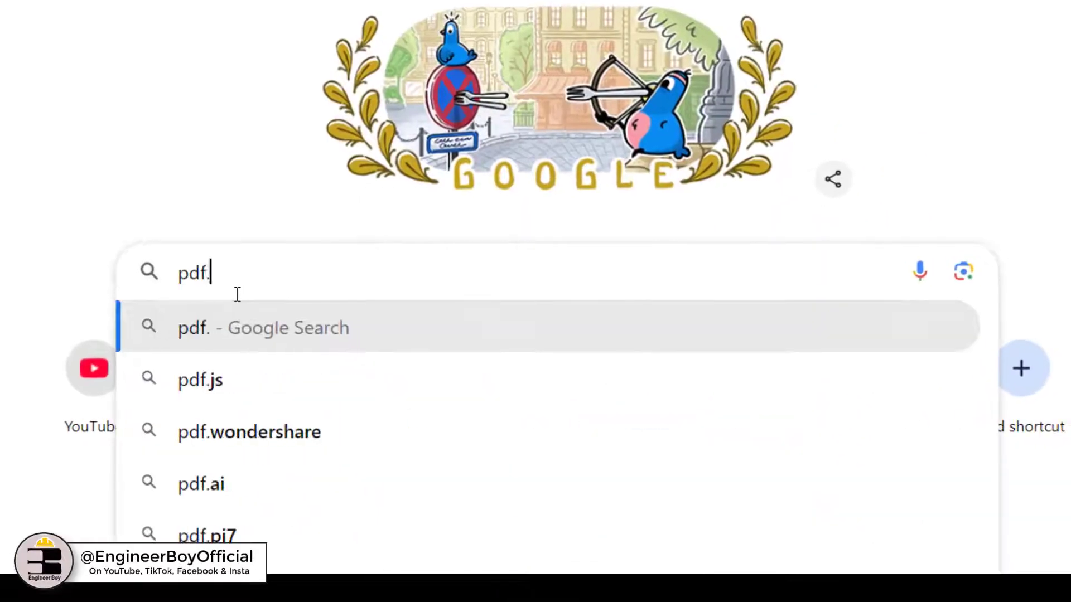
pyautogui.write('fastcadreader.c')
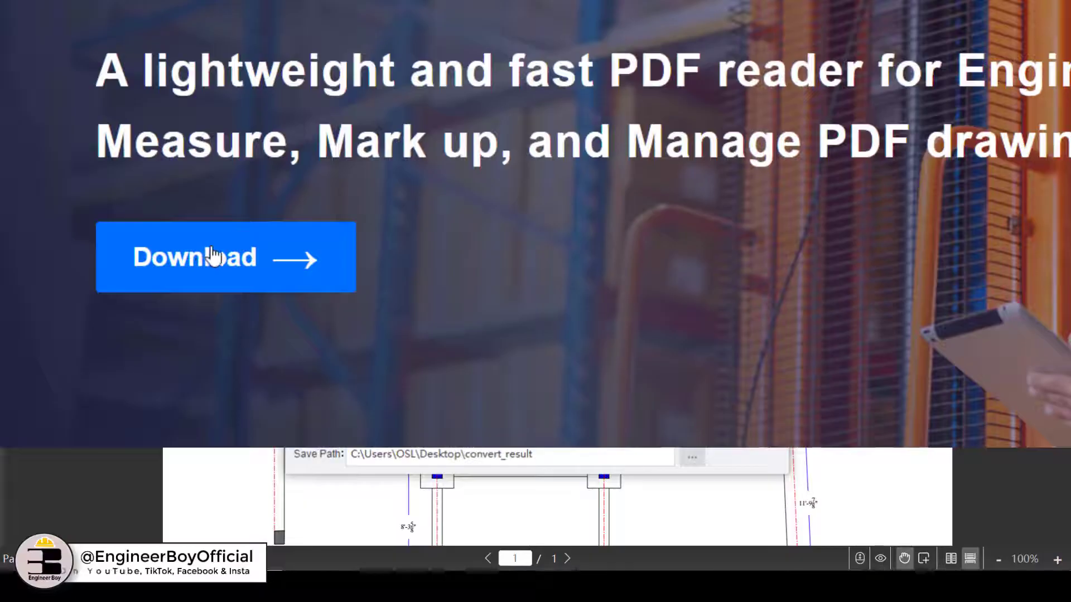
pyautogui.click(210, 256)
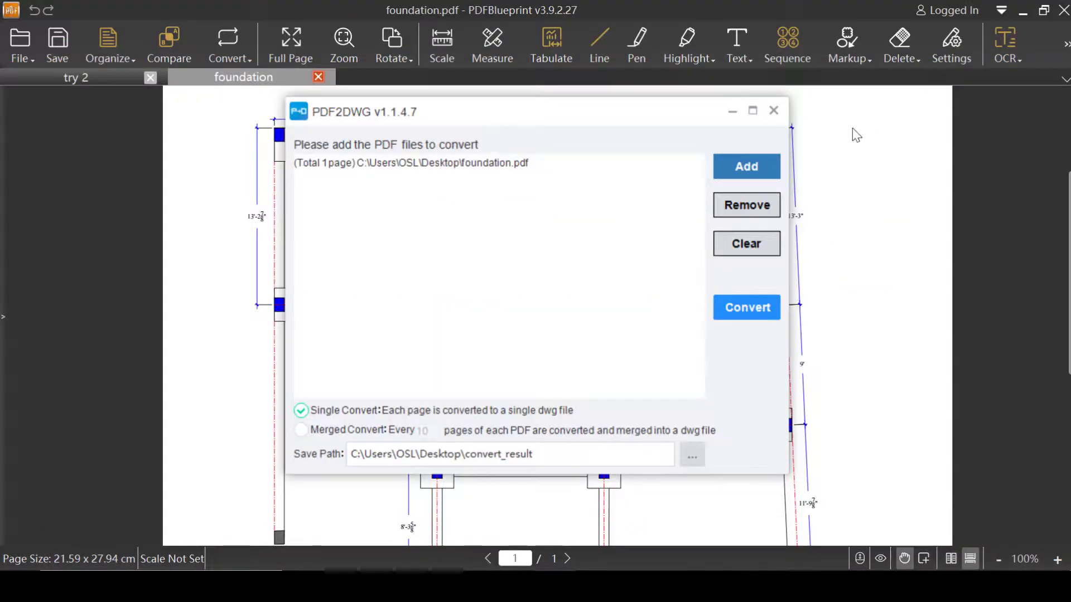
# Step: Close the PDF2DWG converter and launch PDFBlueprint from the desktop
pyautogui.click(774, 111)
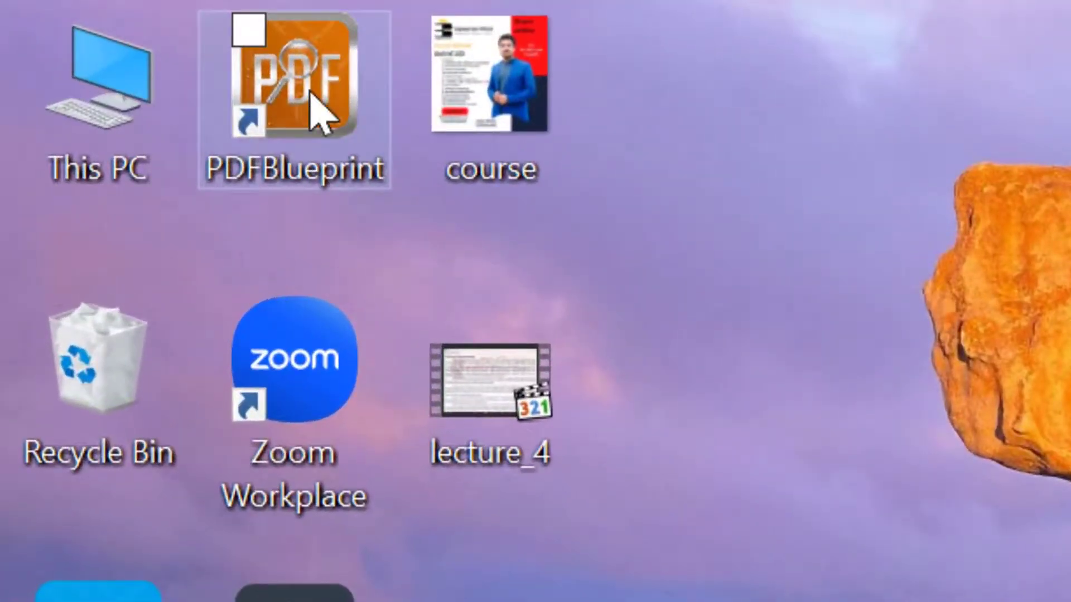
pyautogui.click(275, 90)
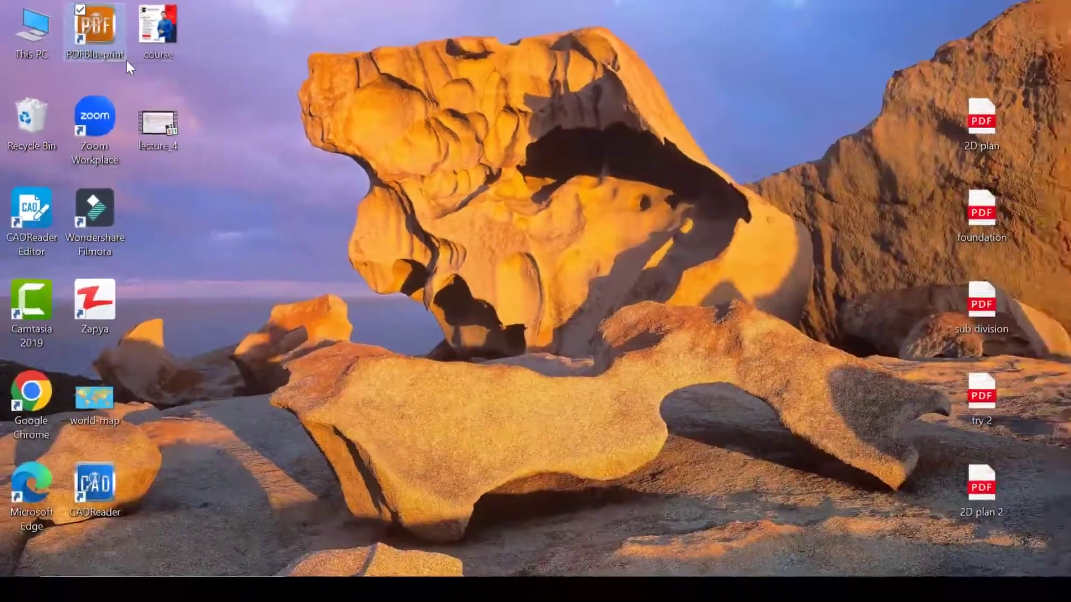
pyautogui.doubleClick(180, 55)
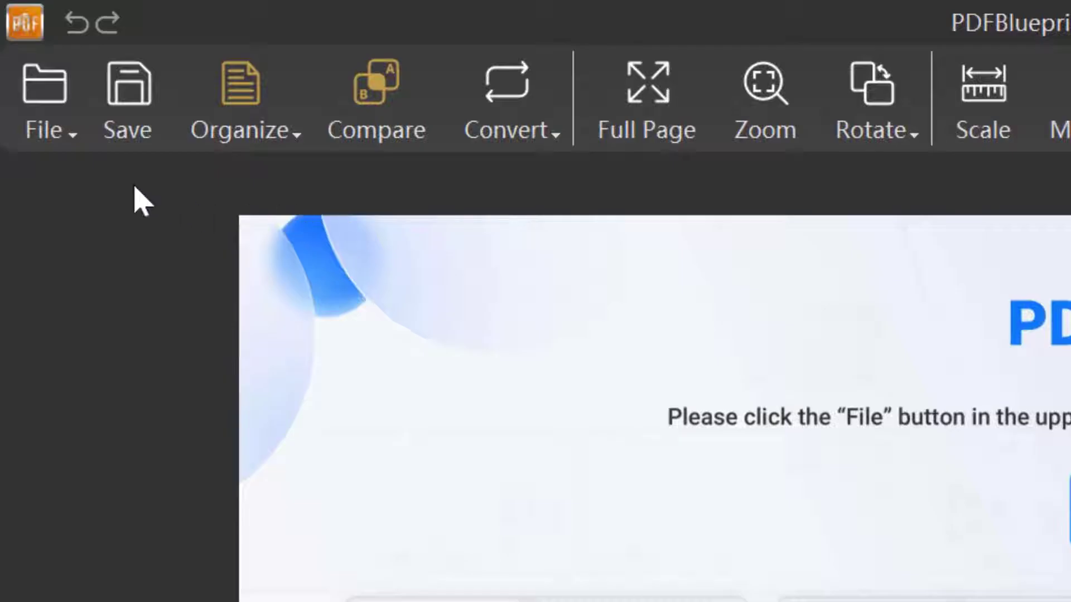
# Step: Open foundation.pdf from the Desktop folder and collapse the bookmarks pane beside the drawing
pyautogui.click(34, 120)
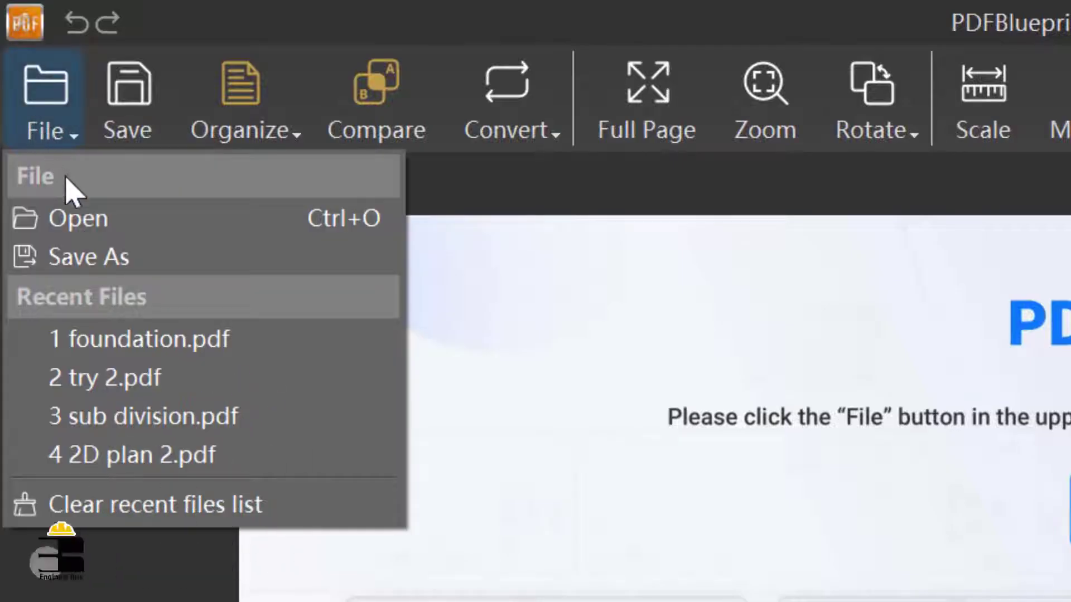
pyautogui.click(85, 215)
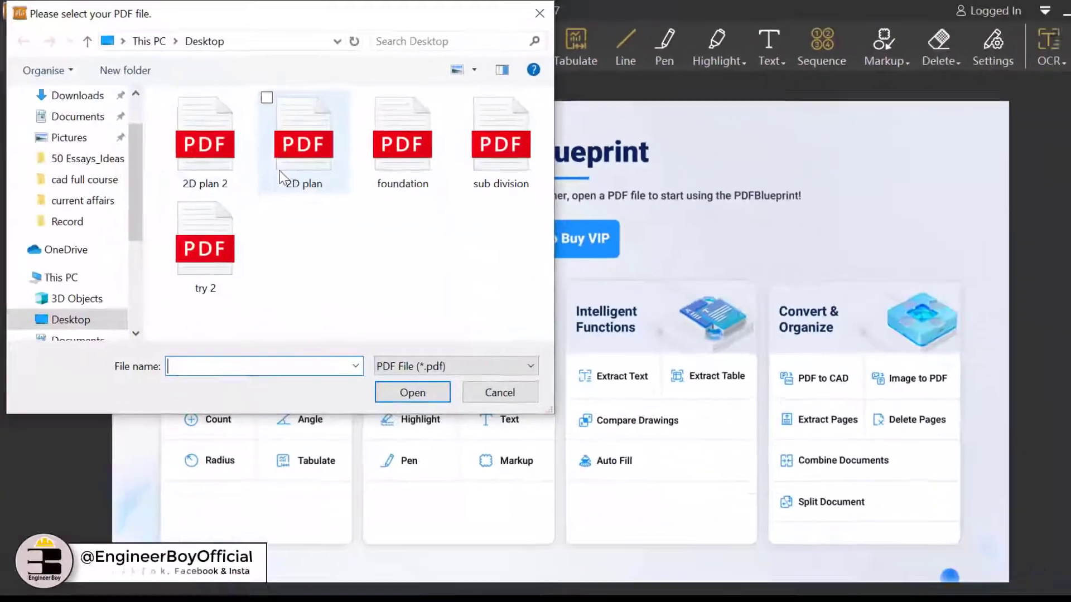
pyautogui.scroll(3, 128, 193)
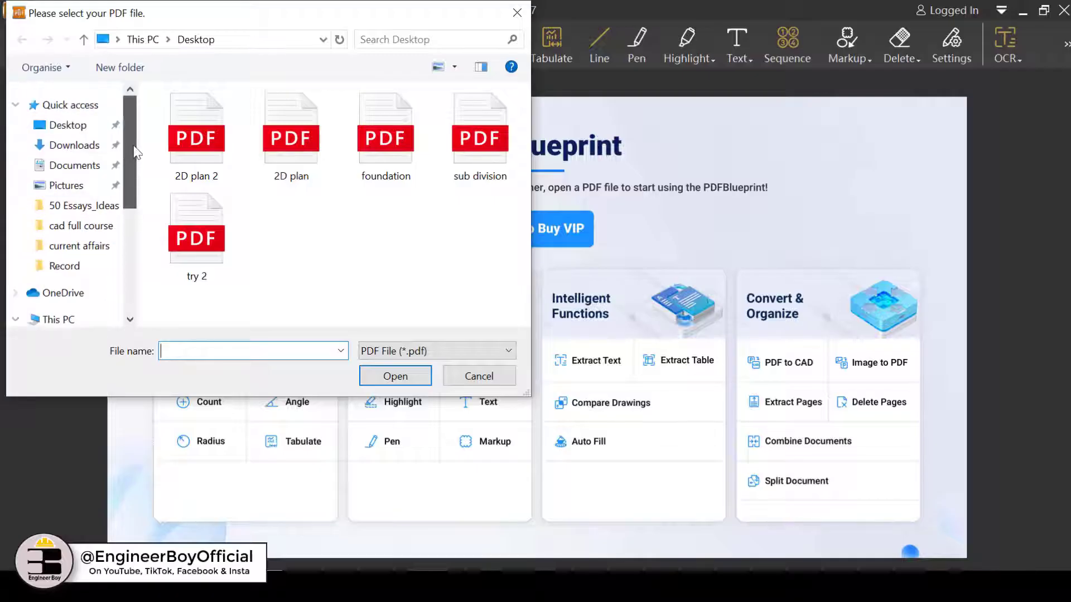
pyautogui.click(43, 131)
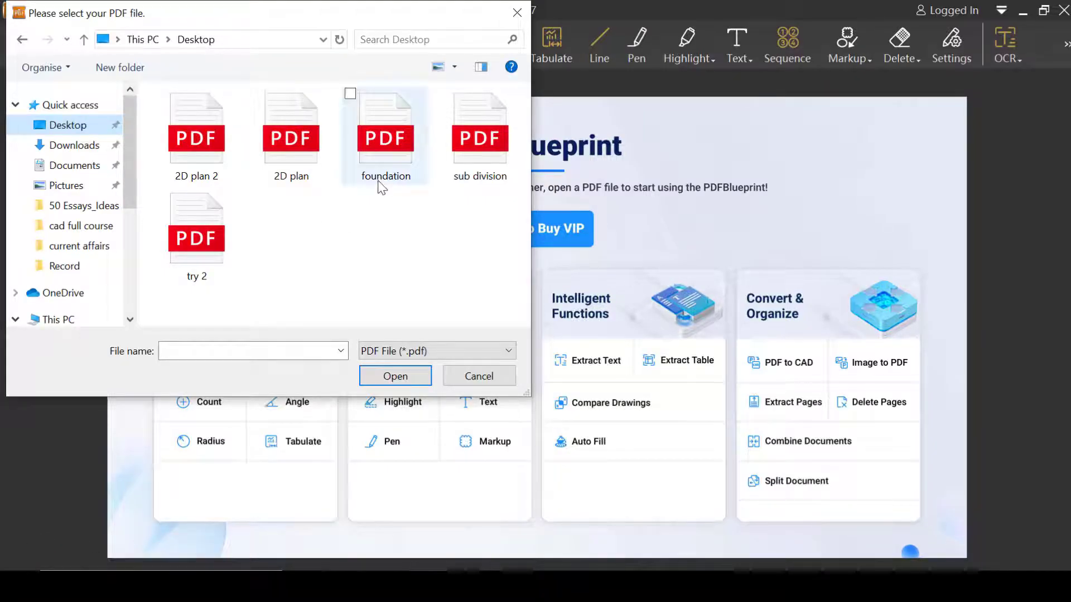
pyautogui.click(360, 161)
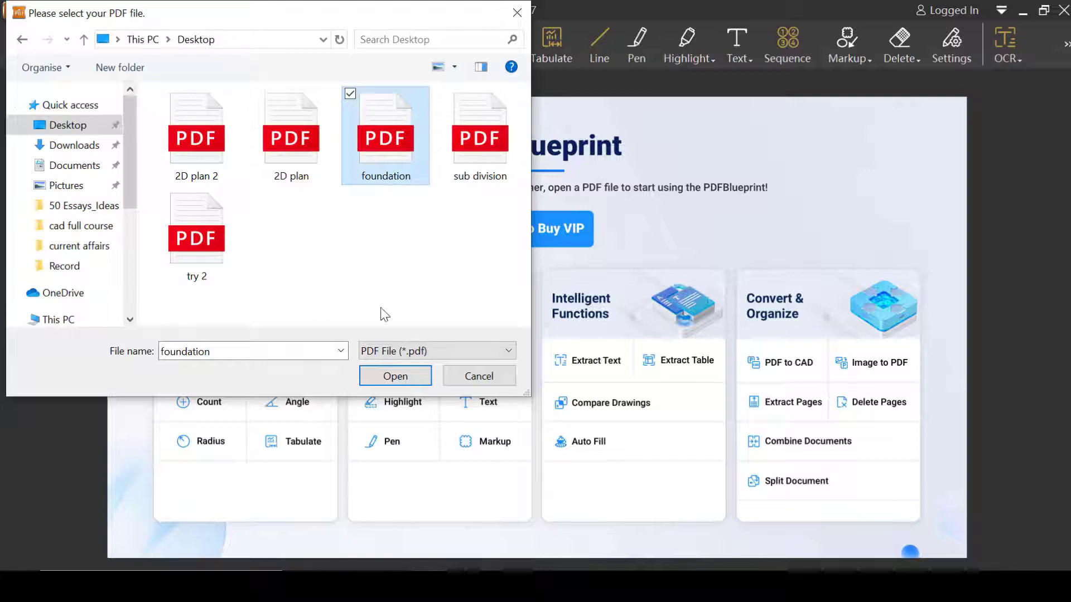
pyautogui.click(397, 377)
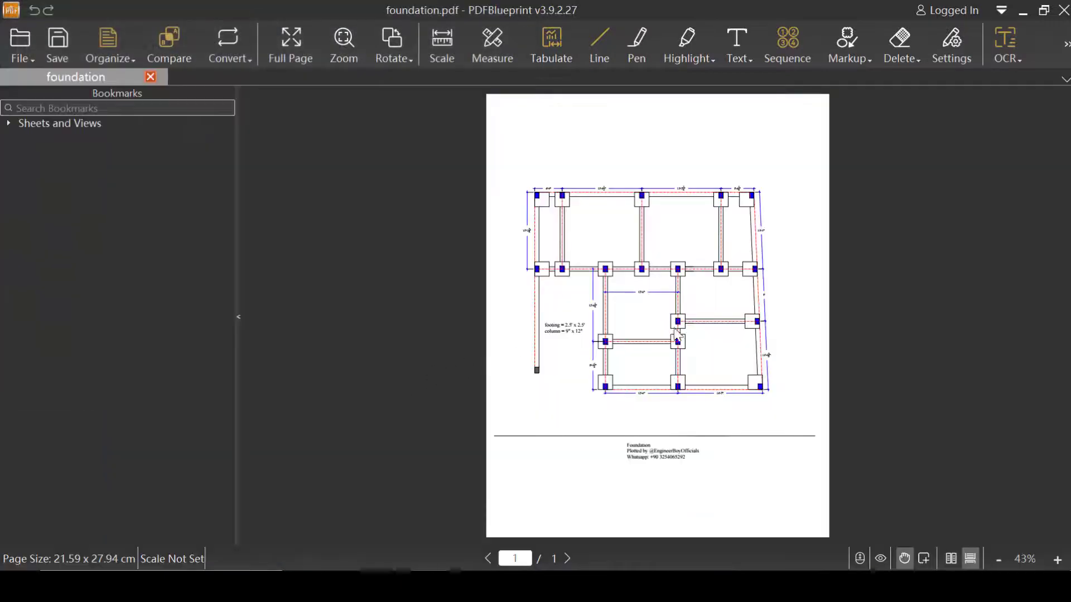
pyautogui.click(236, 315)
pyautogui.scroll(4, 530, 301)
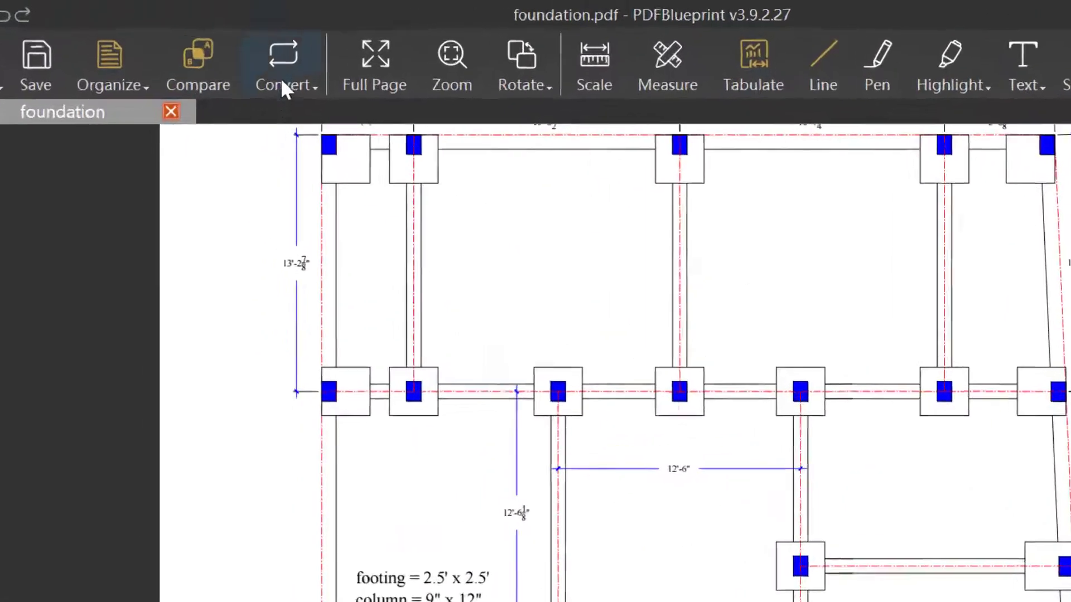
# Step: Start the PDF to CAD conversion for the open foundation drawing
pyautogui.click(227, 56)
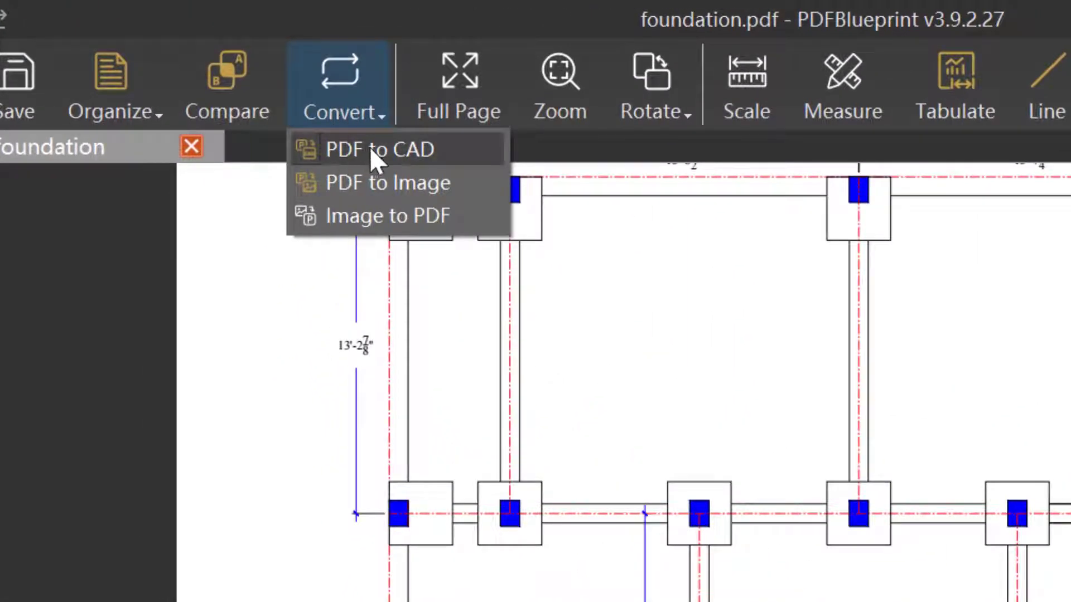
pyautogui.click(404, 146)
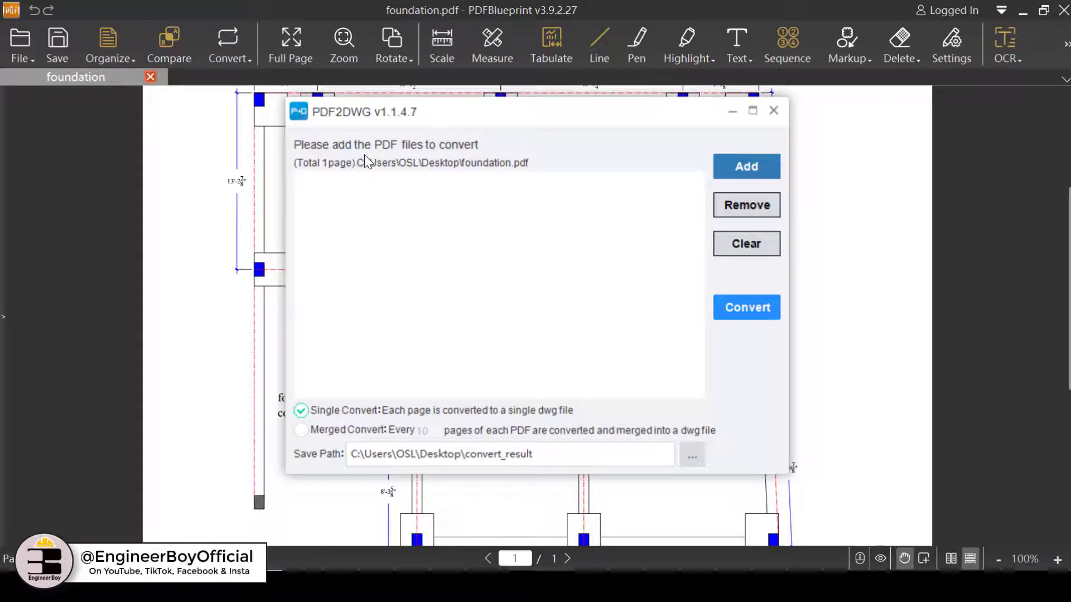
pyautogui.moveTo(371, 111); pyautogui.dragTo(342, 111)
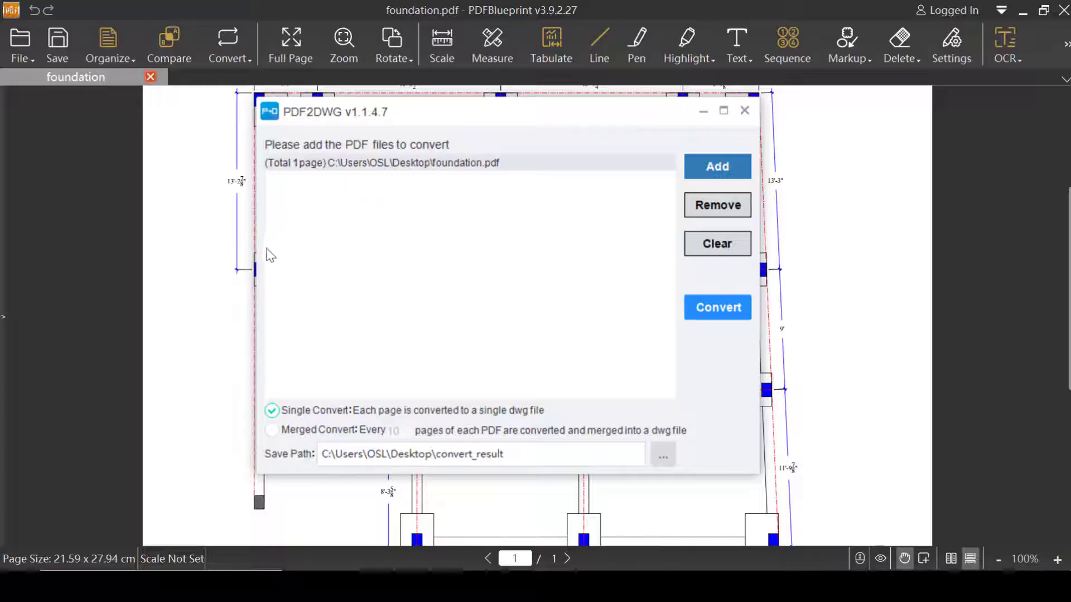
# Step: Add sub division.pdf from the Desktop to the list of PDF files to convert
pyautogui.click(714, 164)
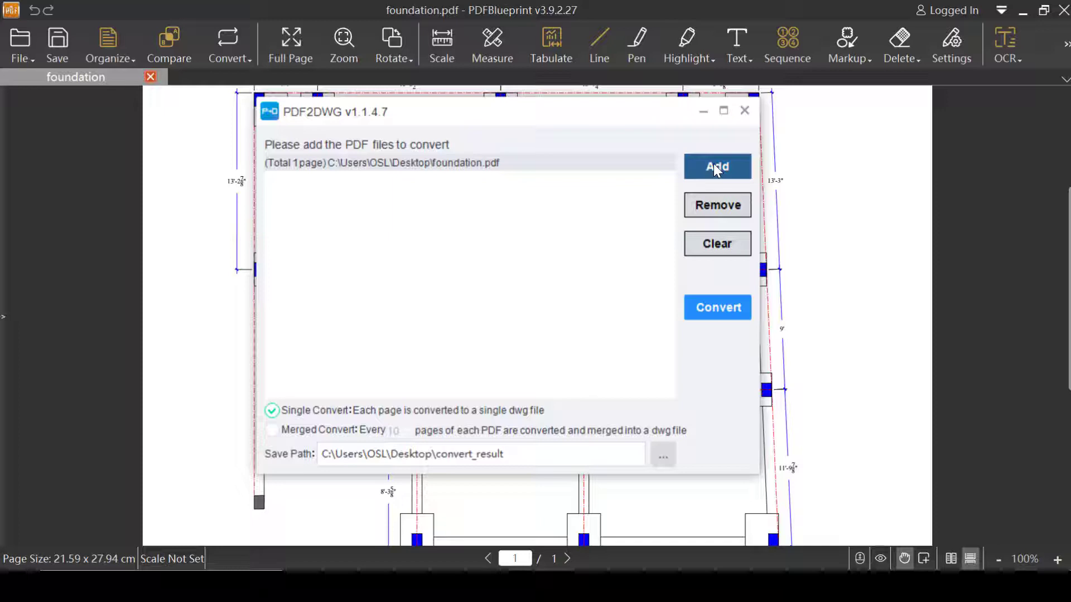
pyautogui.click(717, 166)
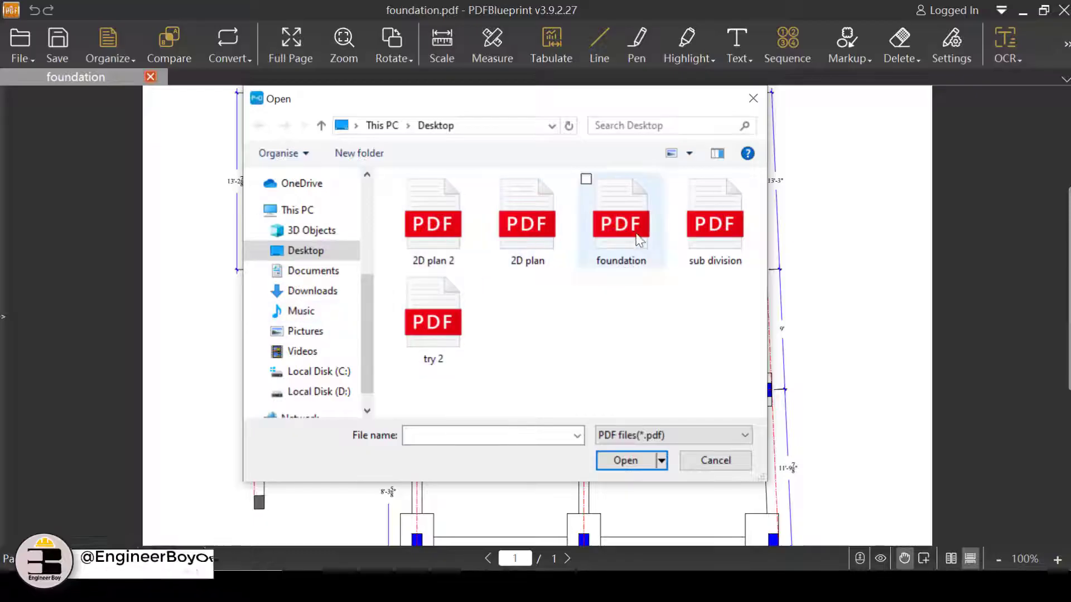
pyautogui.click(723, 238)
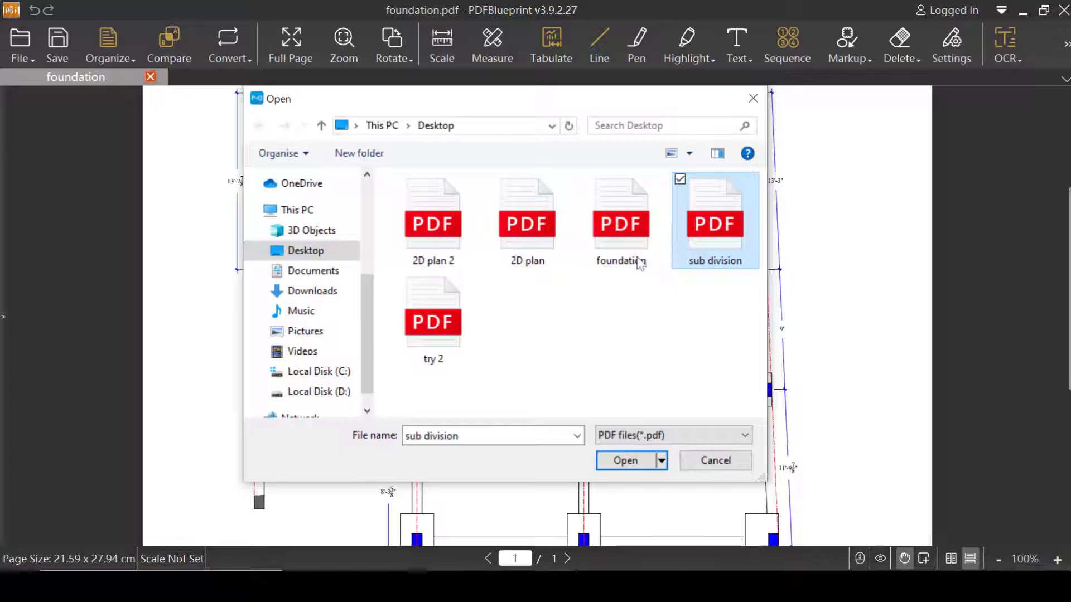
pyautogui.click(627, 461)
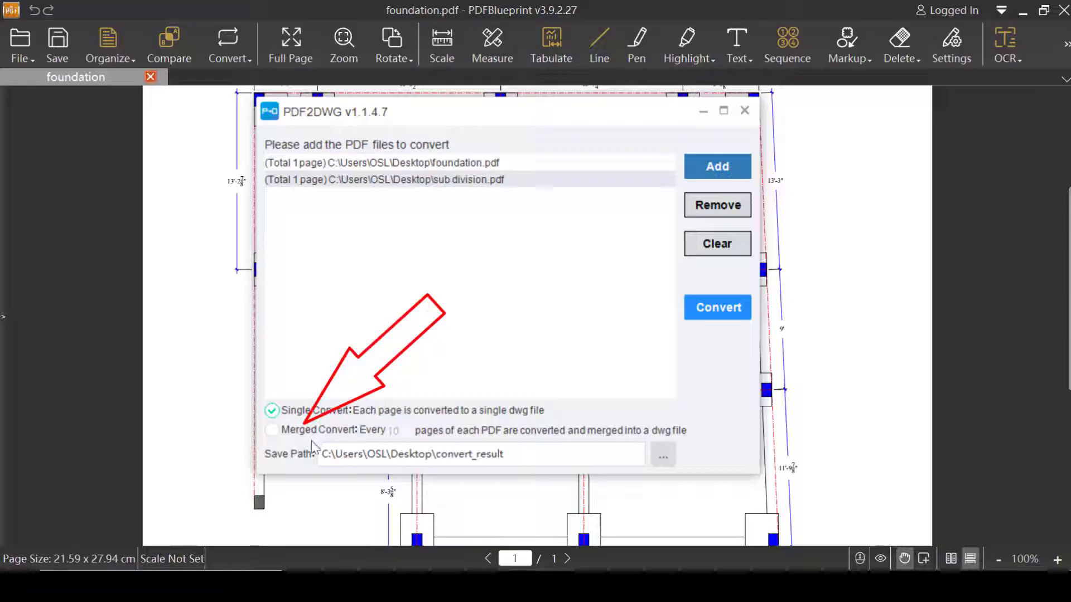
# Step: Create a Desktop folder named "pdfblue print convertor" and set it as the save path for the converted files
pyautogui.click(664, 453)
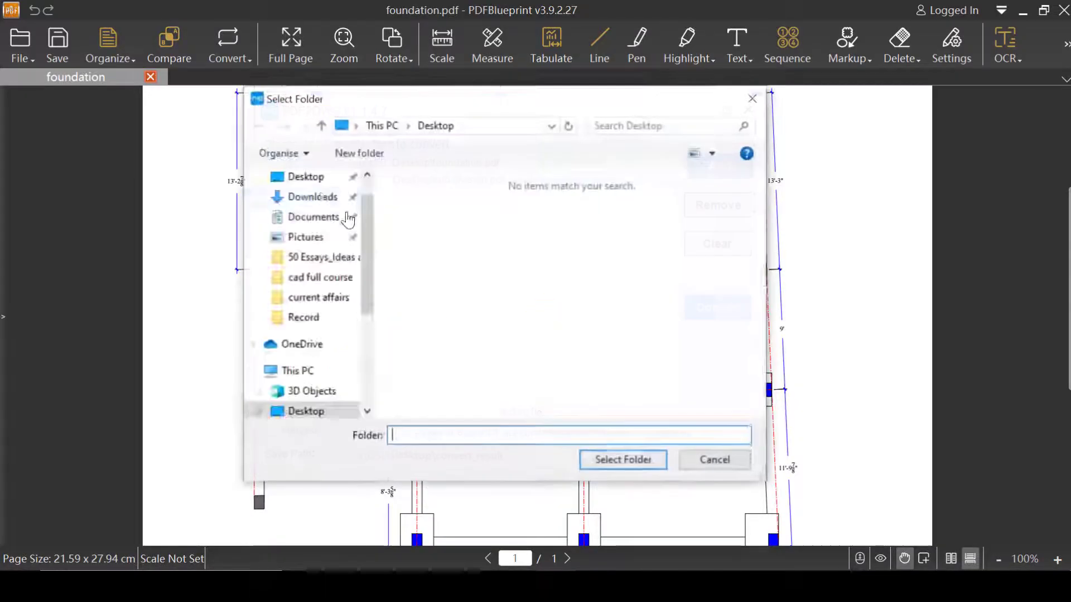
pyautogui.click(306, 177)
pyautogui.rightClick(506, 269)
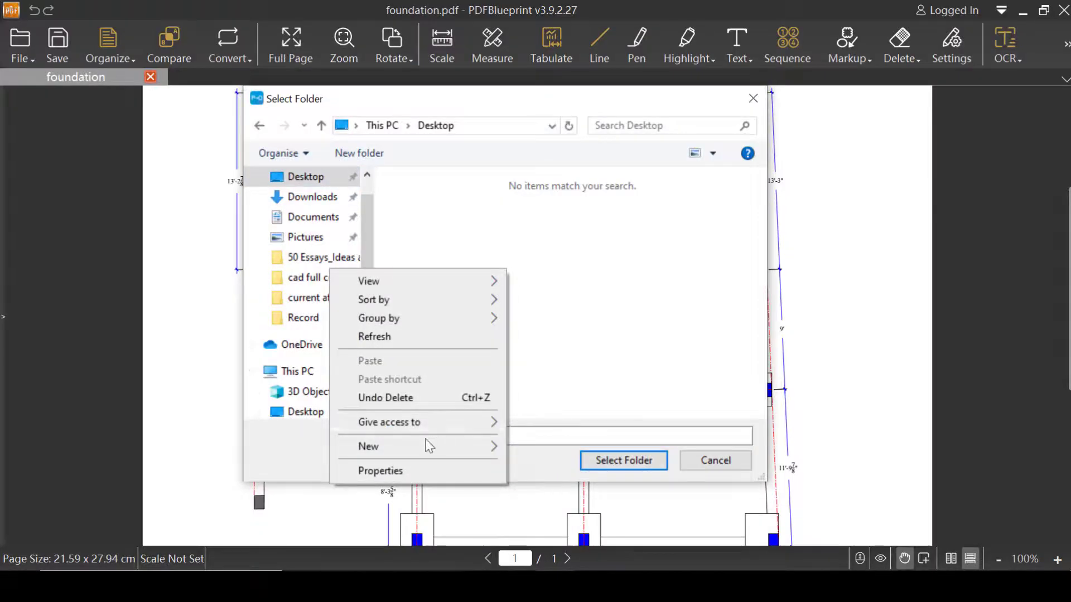
pyautogui.moveTo(501, 441)
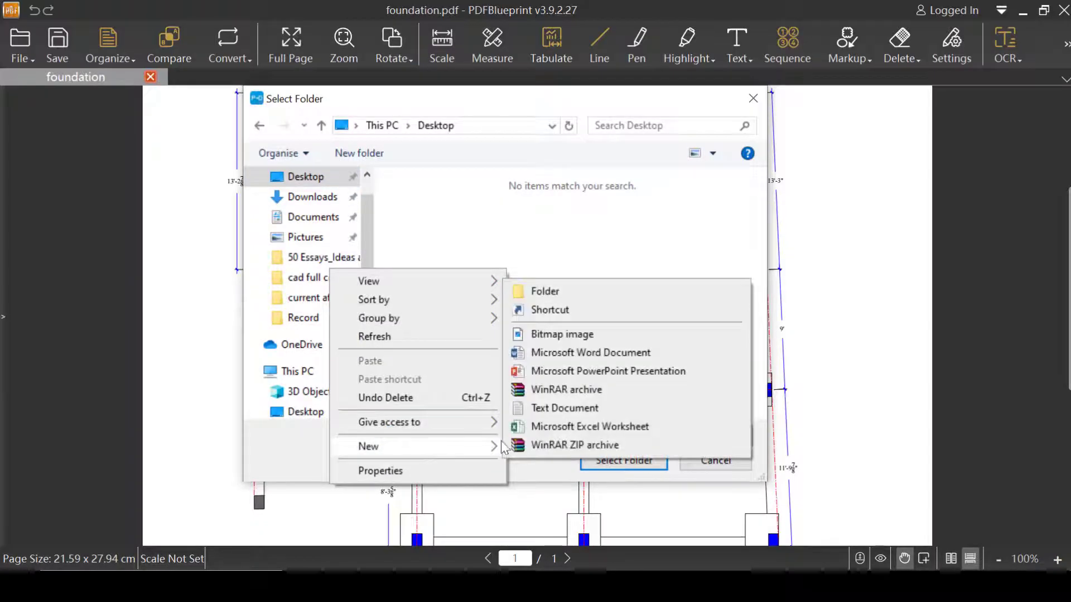
pyautogui.click(545, 289)
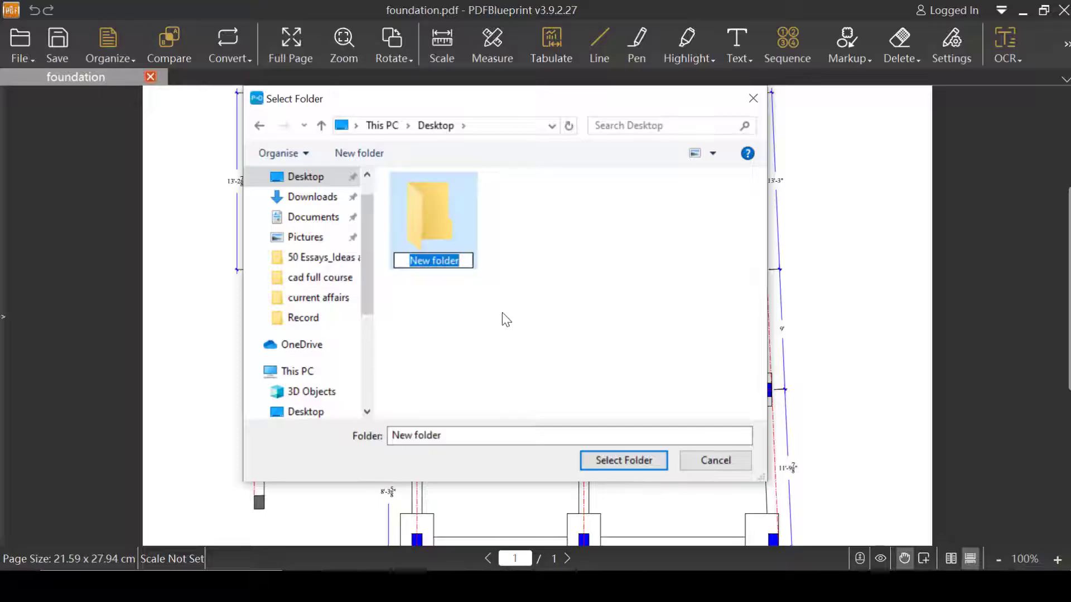
pyautogui.write('pdfblue print convertor')
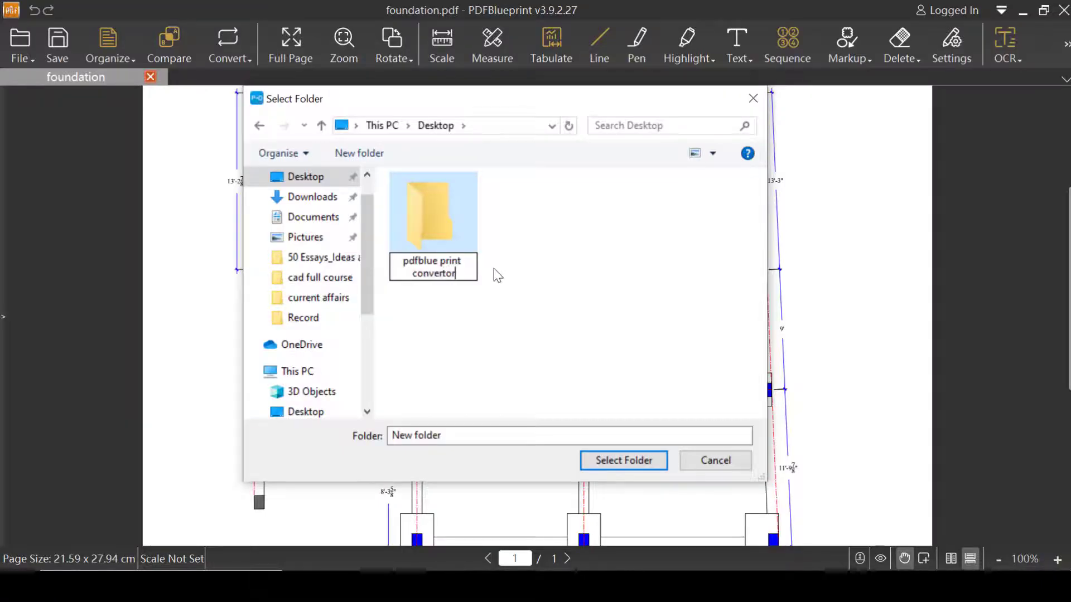
pyautogui.click(517, 289)
pyautogui.doubleClick(459, 250)
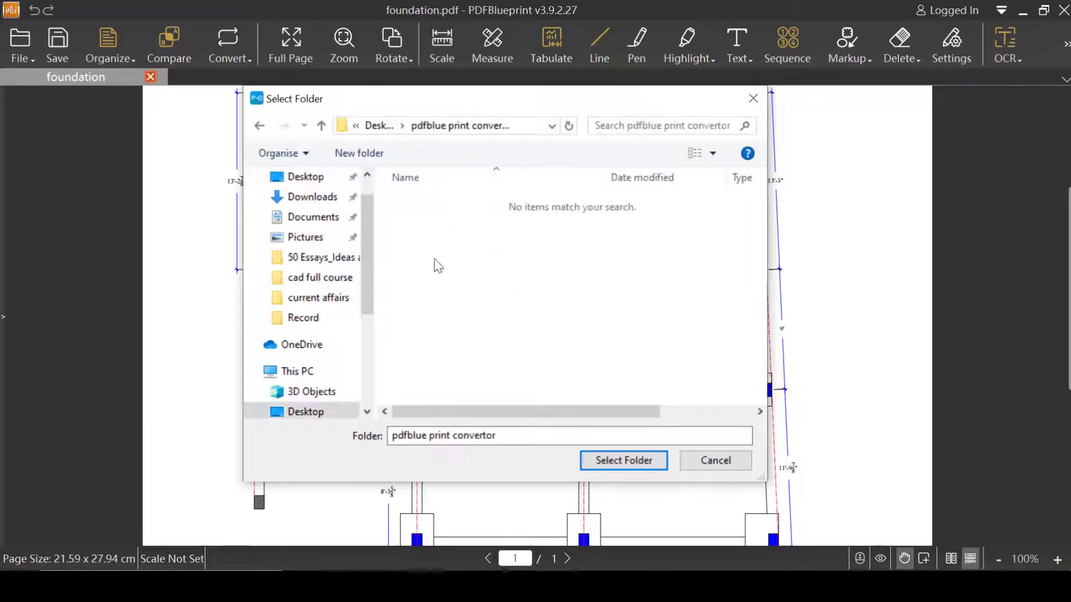
pyautogui.click(616, 462)
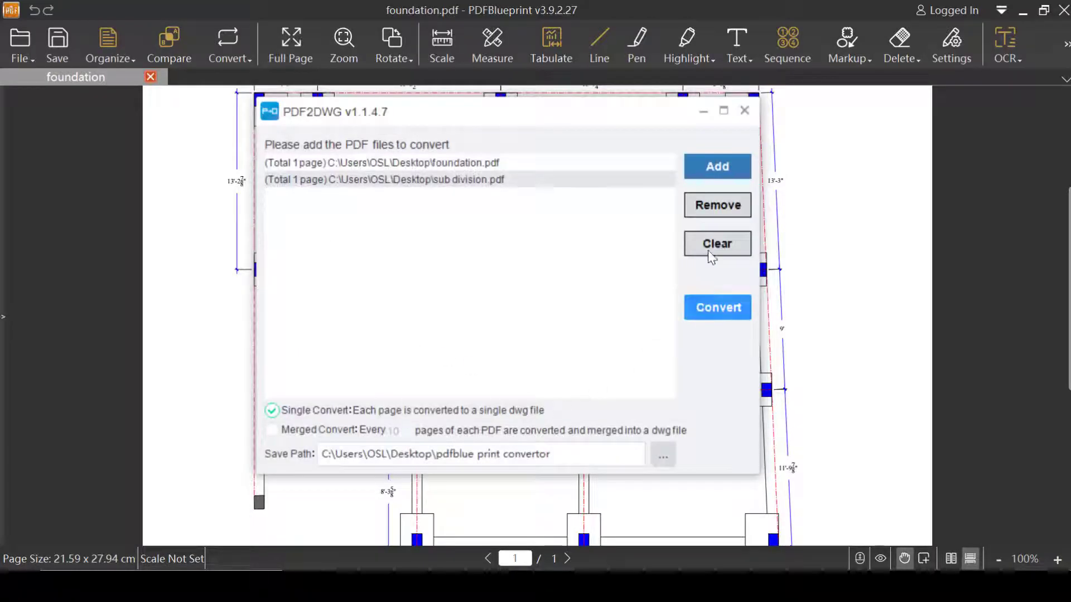
# Step: Convert the listed foundation and sub division PDFs to separate DWG files and acknowledge the completion prompt
pyautogui.click(720, 309)
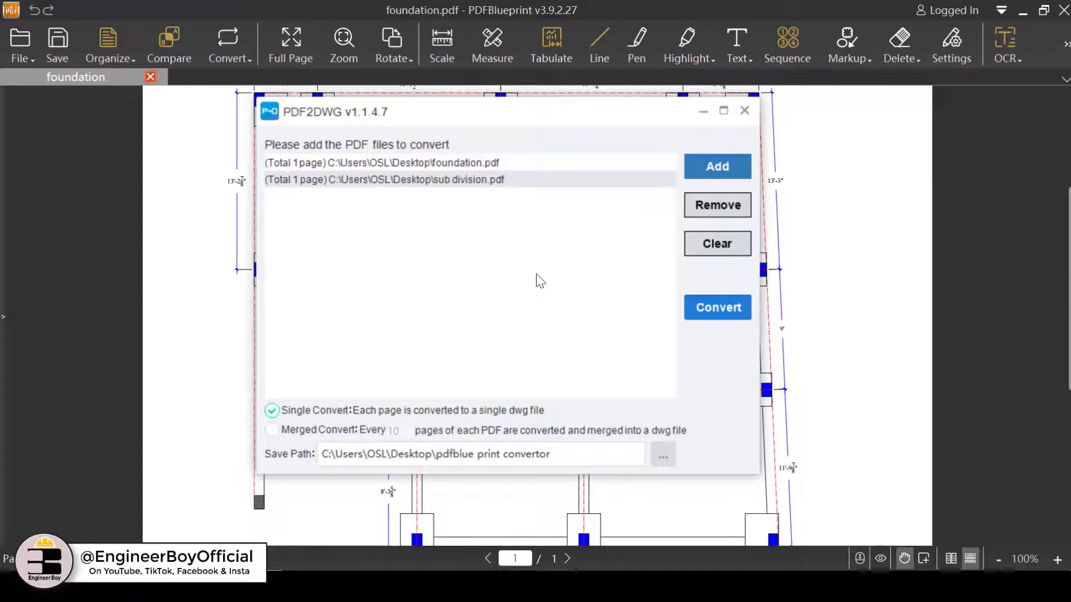
pyautogui.press('Return')
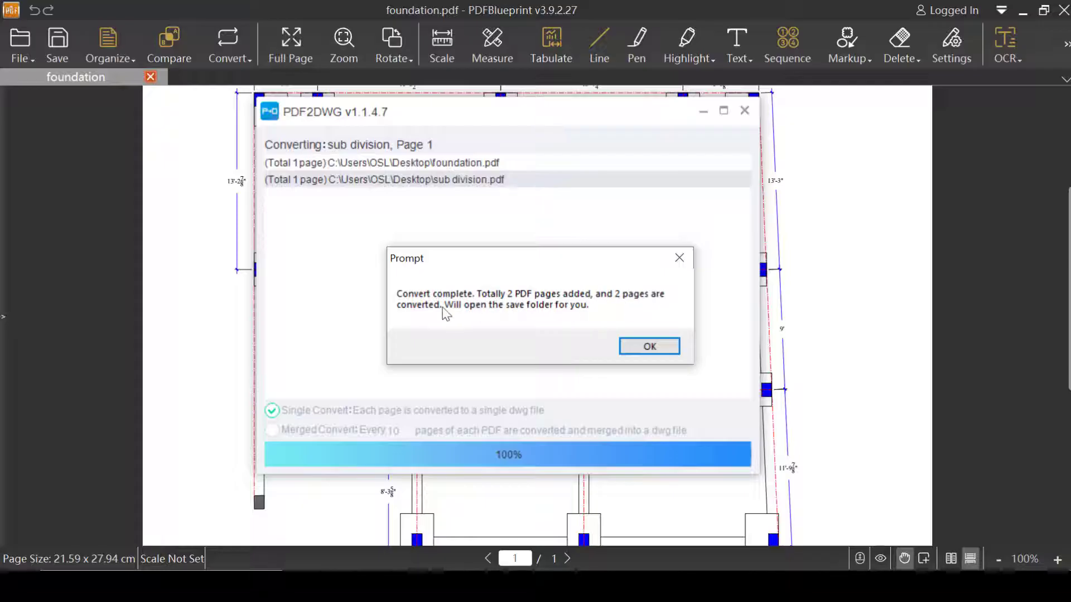
pyautogui.click(646, 347)
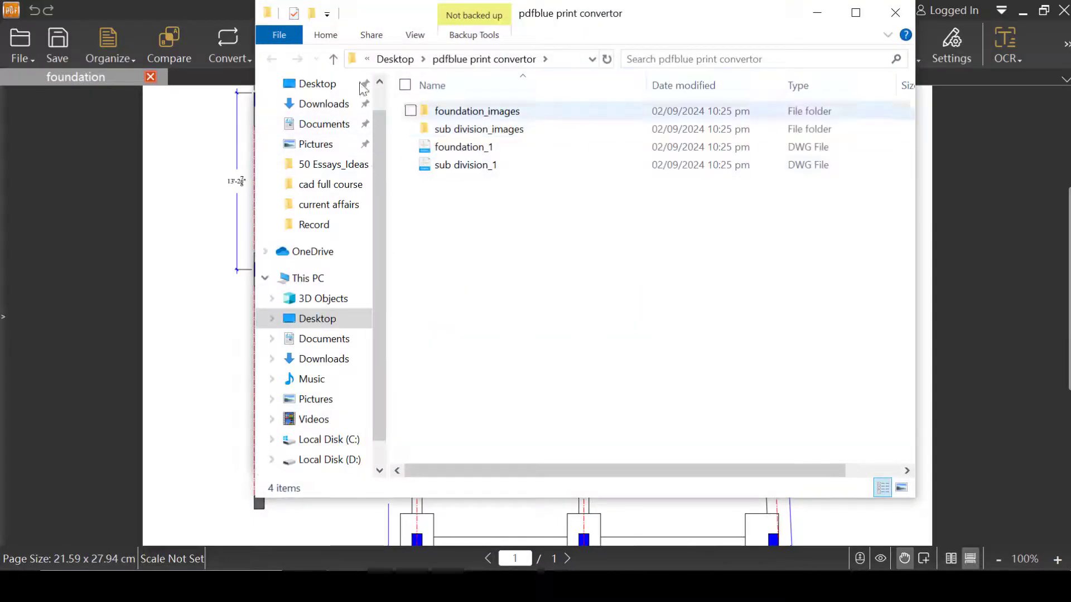
# Step: Close the output window and the converter, and open the "pdfblue print convertor" folder from the desktop
pyautogui.click(896, 13)
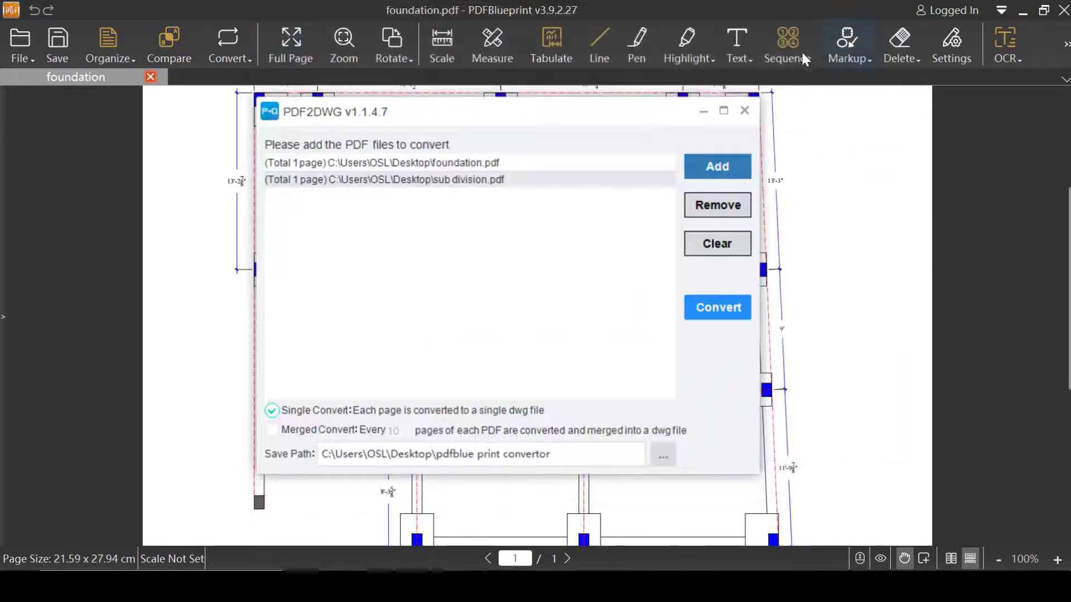
pyautogui.click(743, 111)
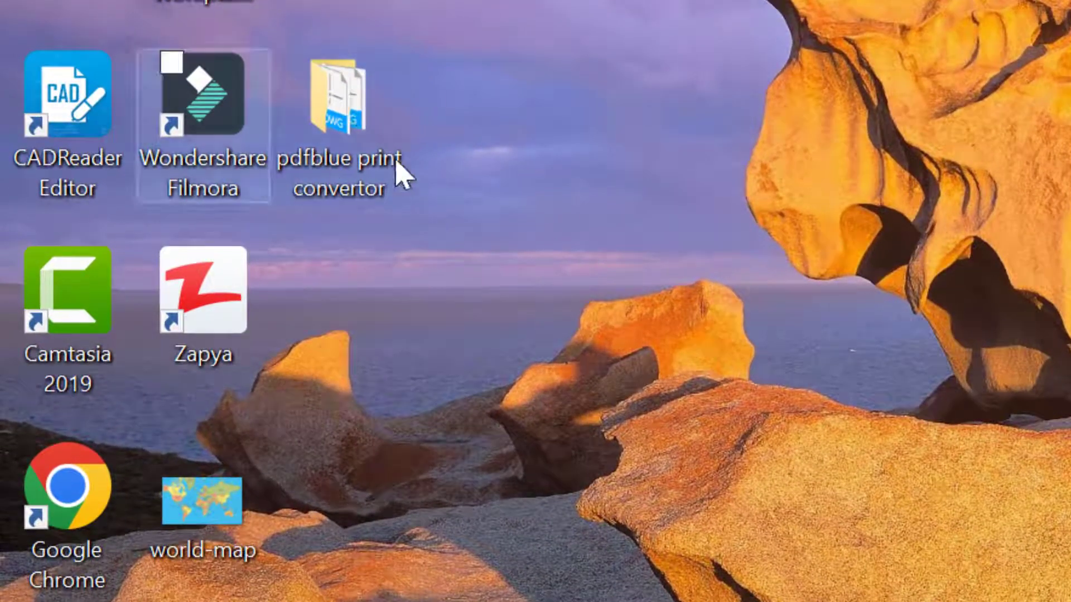
pyautogui.doubleClick(355, 139)
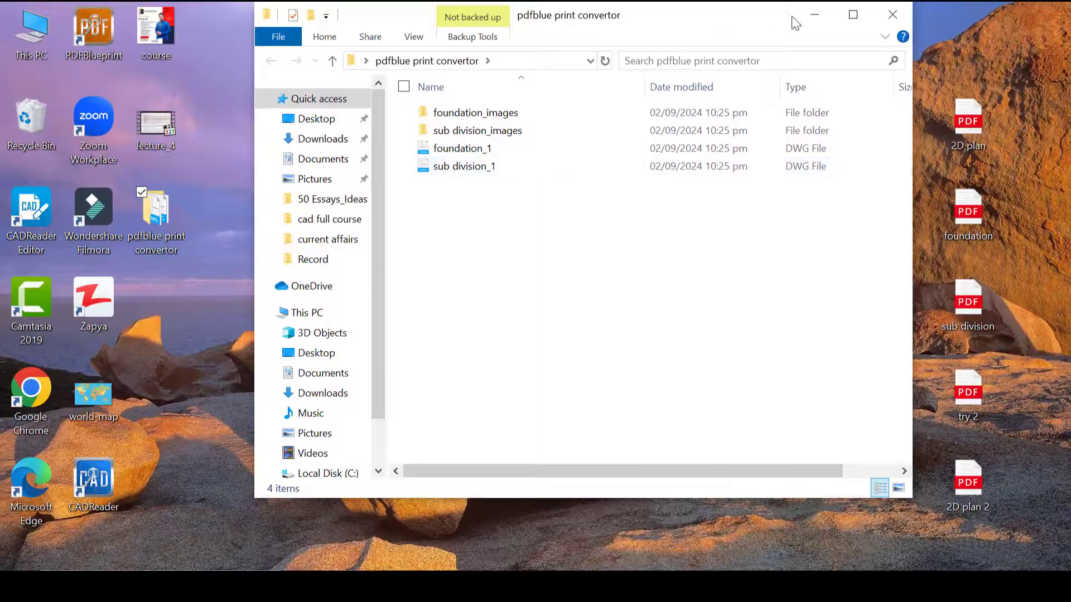
# Step: Open the converted foundation_1 DWG in CADReader, decline the DWG association, and return to the folder to select sub division_1
pyautogui.click(853, 14)
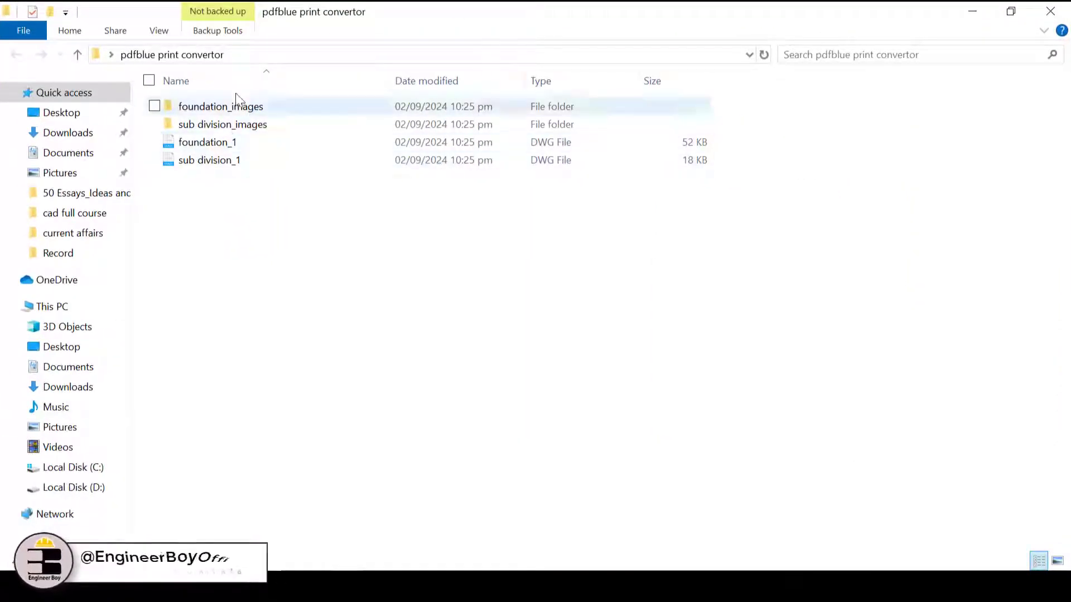
pyautogui.click(206, 143)
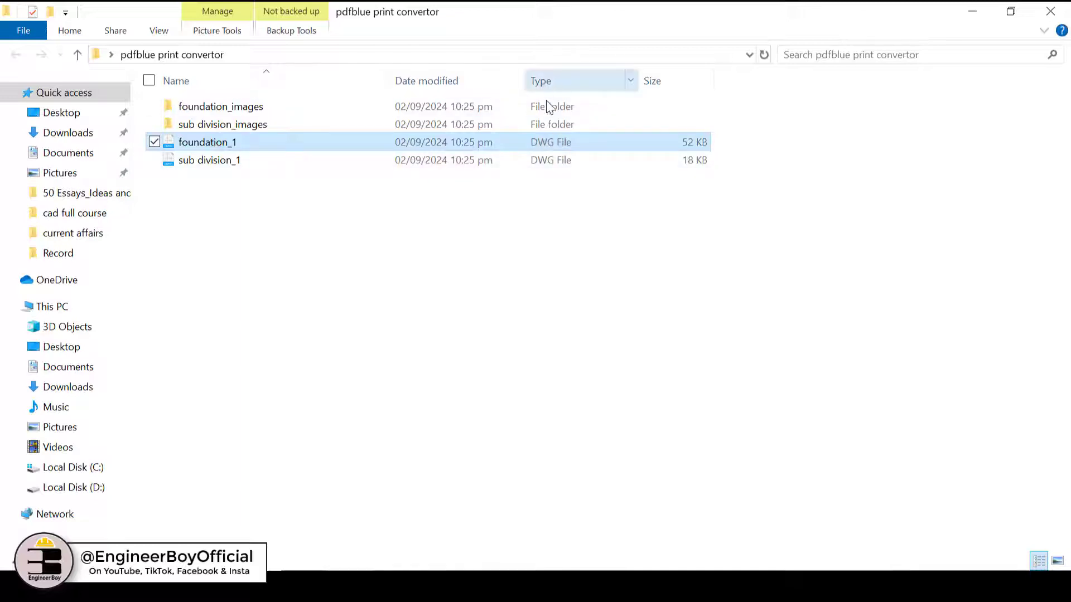
pyautogui.doubleClick(555, 144)
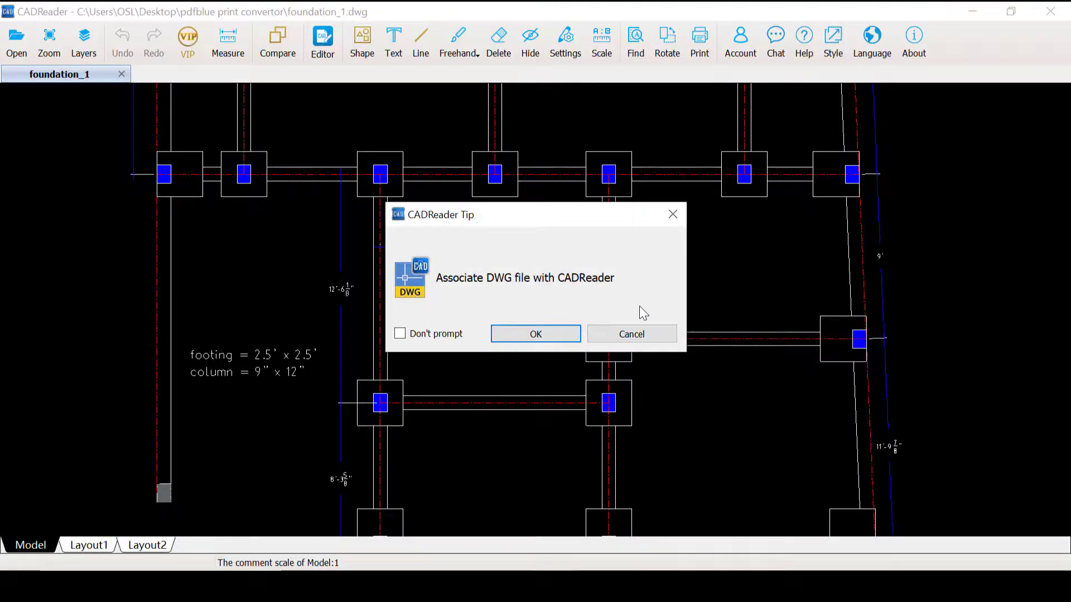
pyautogui.click(635, 337)
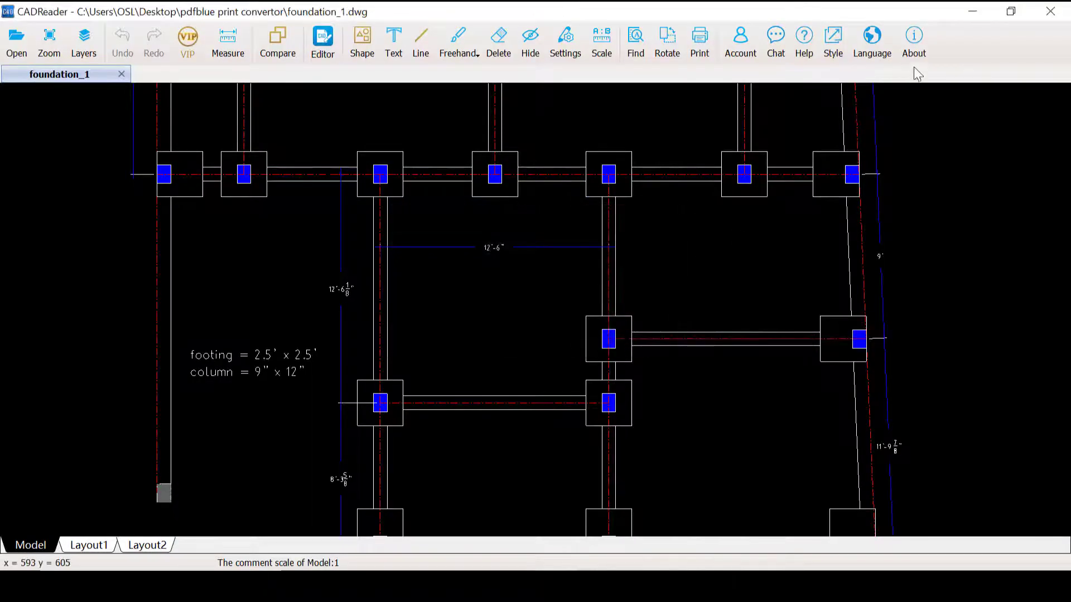
pyautogui.click(972, 11)
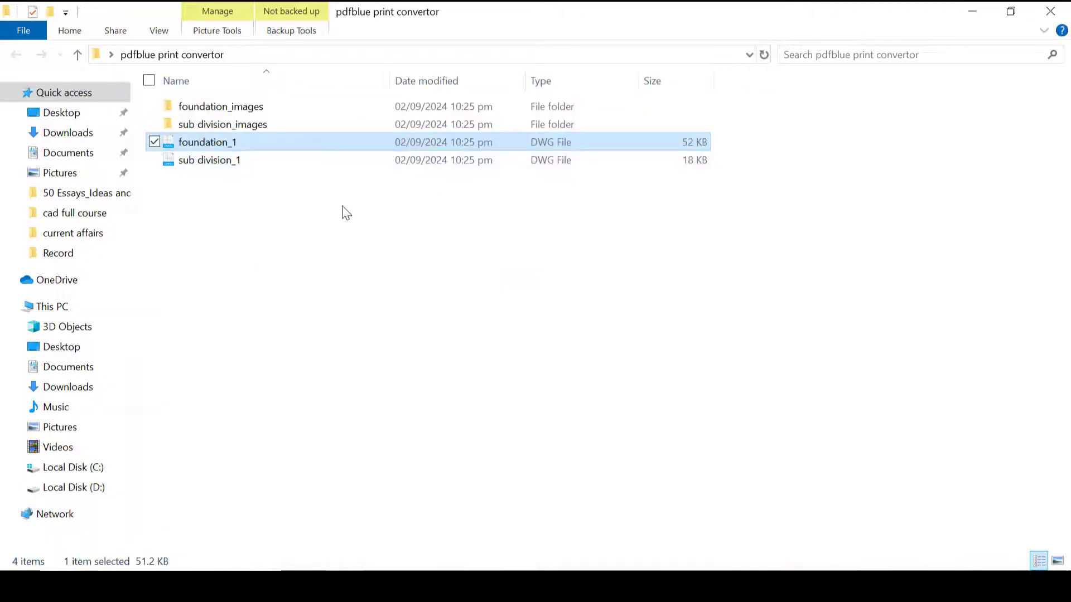
pyautogui.click(196, 162)
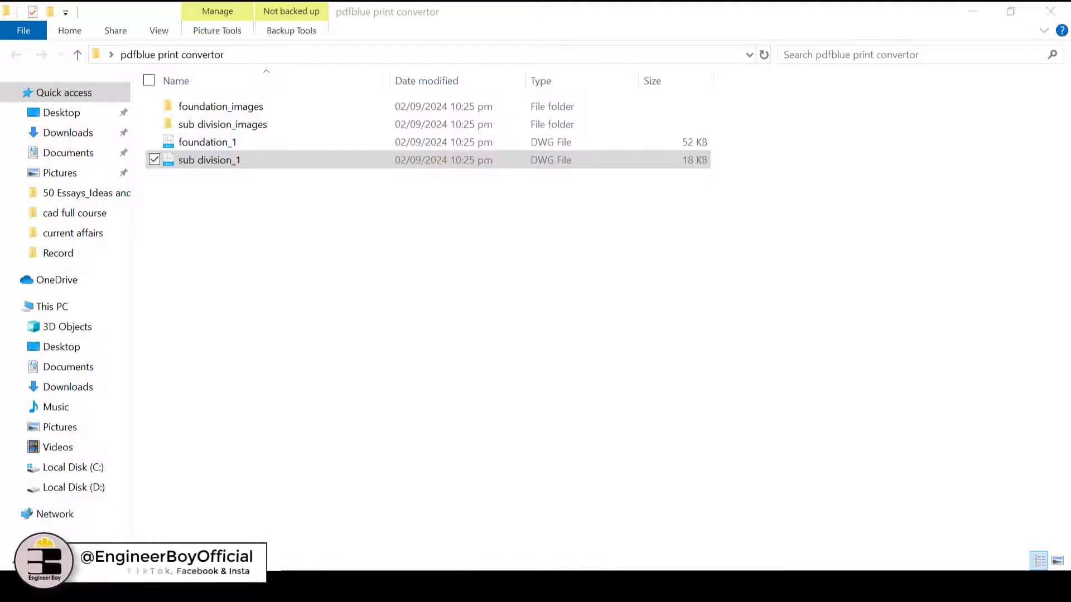
# Step: Switch to PDFBlueprint and start a PDF to Image conversion for the current page of foundation.pdf
pyautogui.moveTo(442, 512)
pyautogui.click(483, 517)
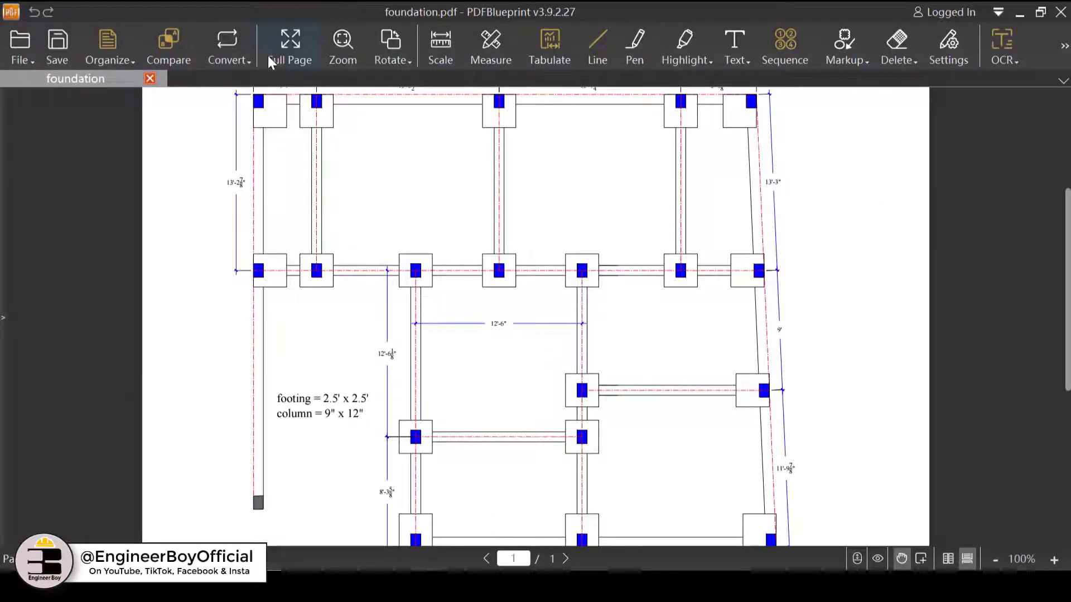
pyautogui.click(226, 55)
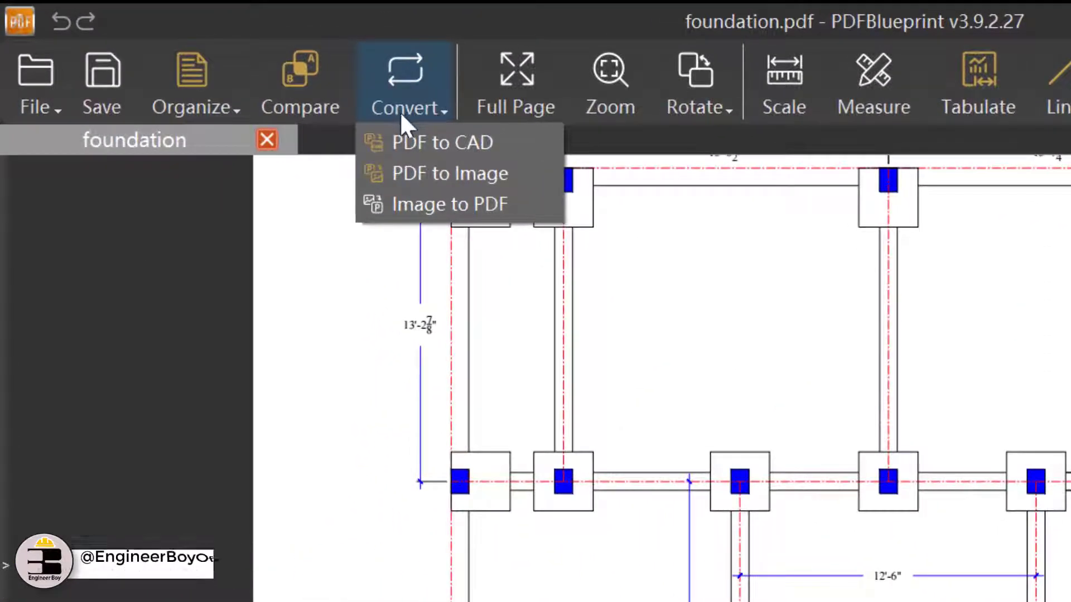
pyautogui.click(460, 176)
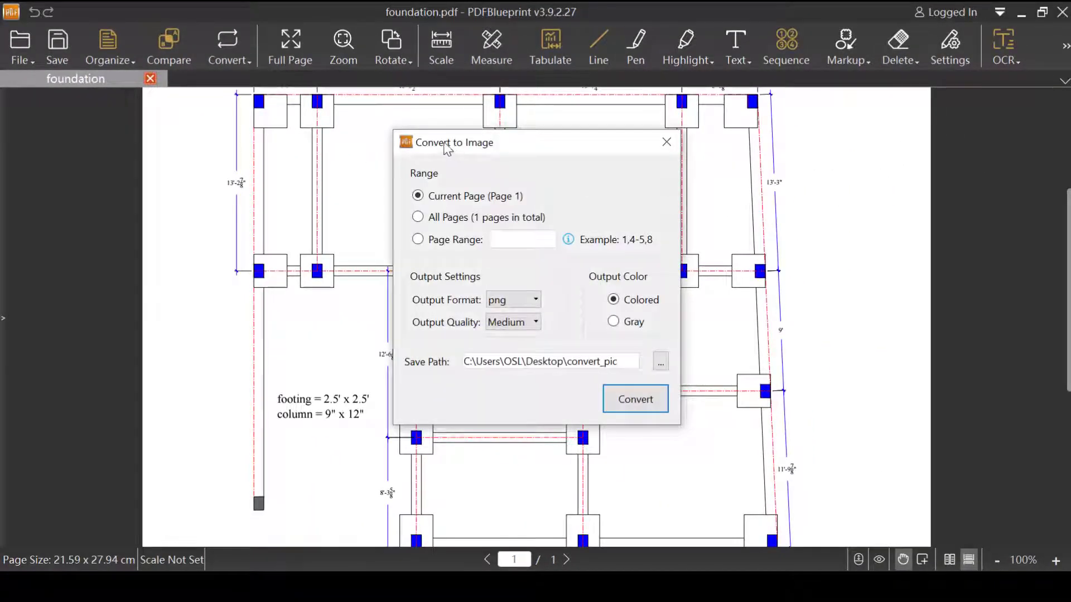
pyautogui.moveTo(445, 144); pyautogui.dragTo(392, 139)
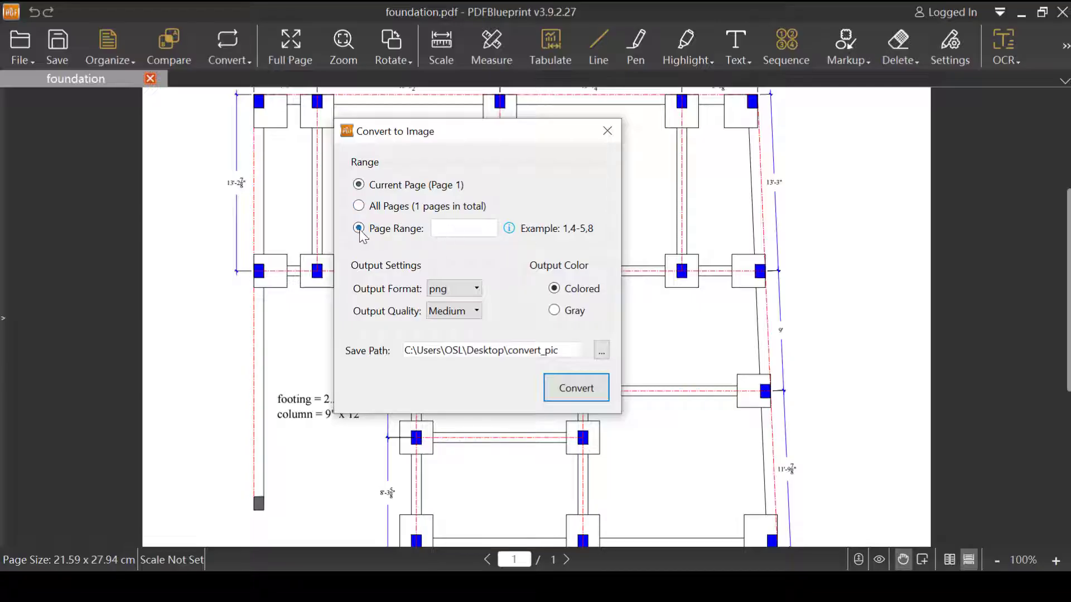
pyautogui.click(373, 185)
# Step: Configure the image output as jpg format with High quality and Colored output
pyautogui.click(456, 290)
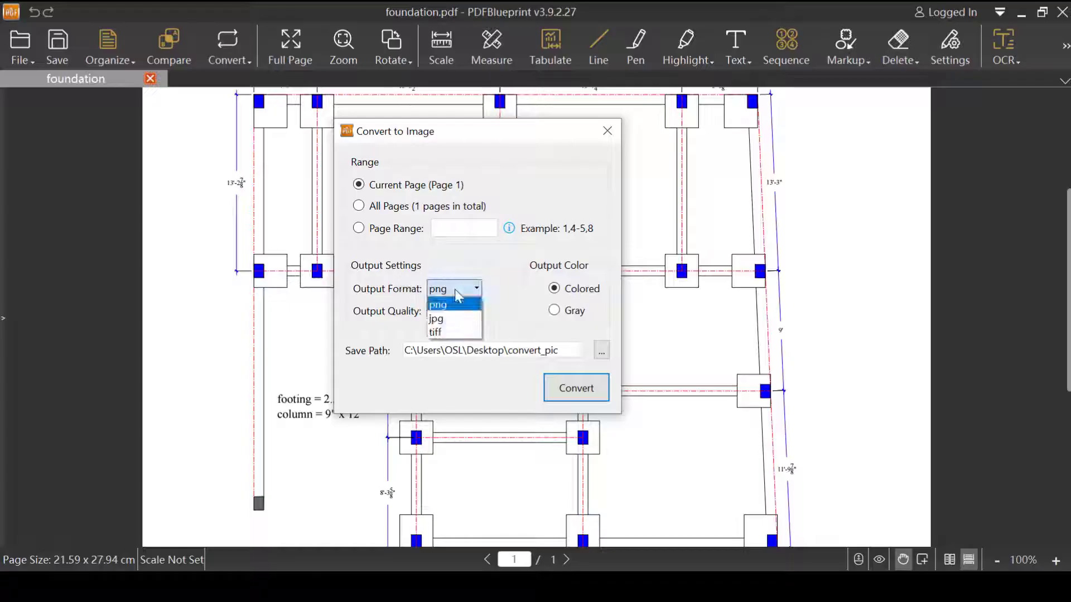
pyautogui.click(436, 319)
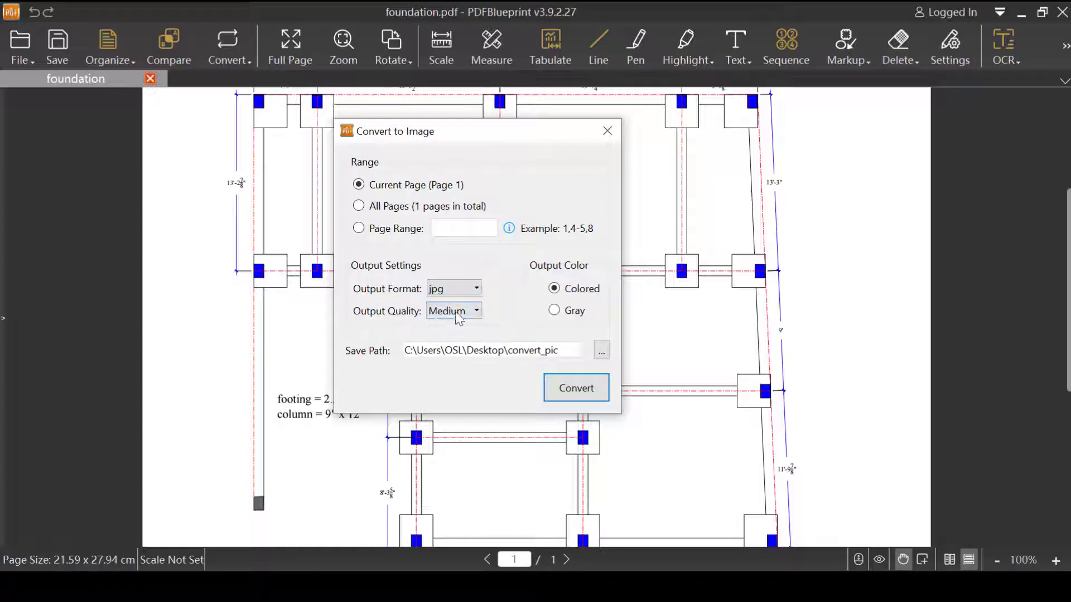
pyautogui.click(458, 316)
pyautogui.click(455, 355)
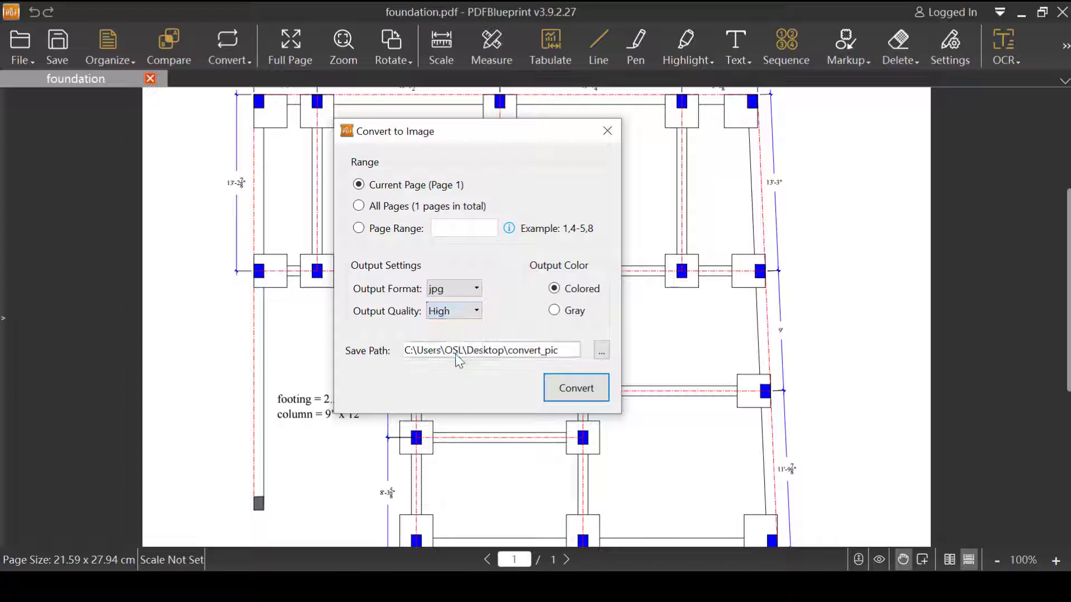
pyautogui.click(555, 289)
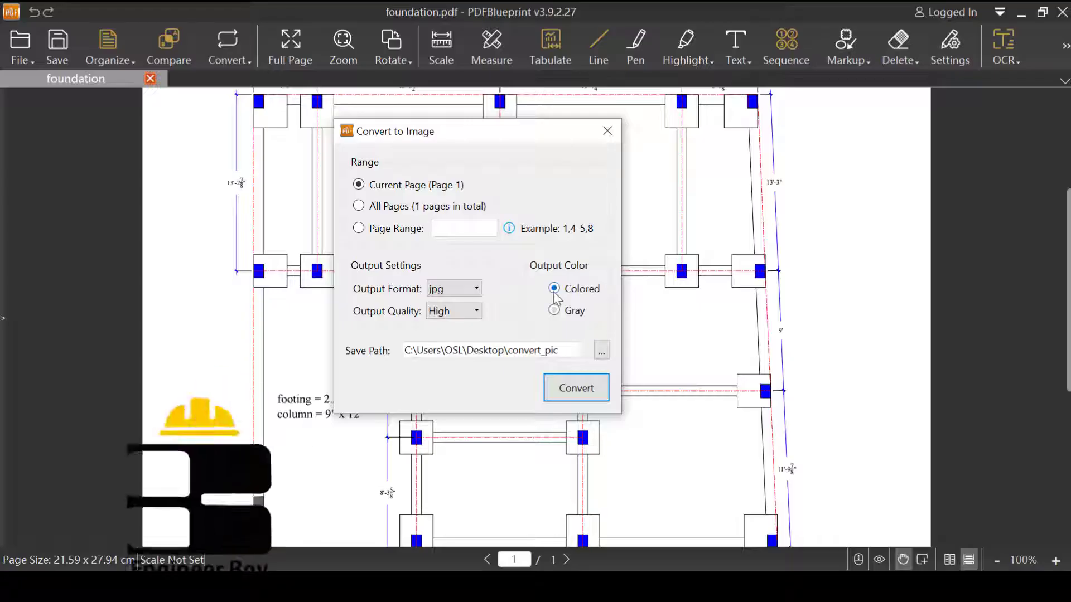
# Step: Set the save path to the Desktop folder "pdfblue print convertor" and convert the foundation page to an image
pyautogui.click(601, 350)
pyautogui.doubleClick(545, 258)
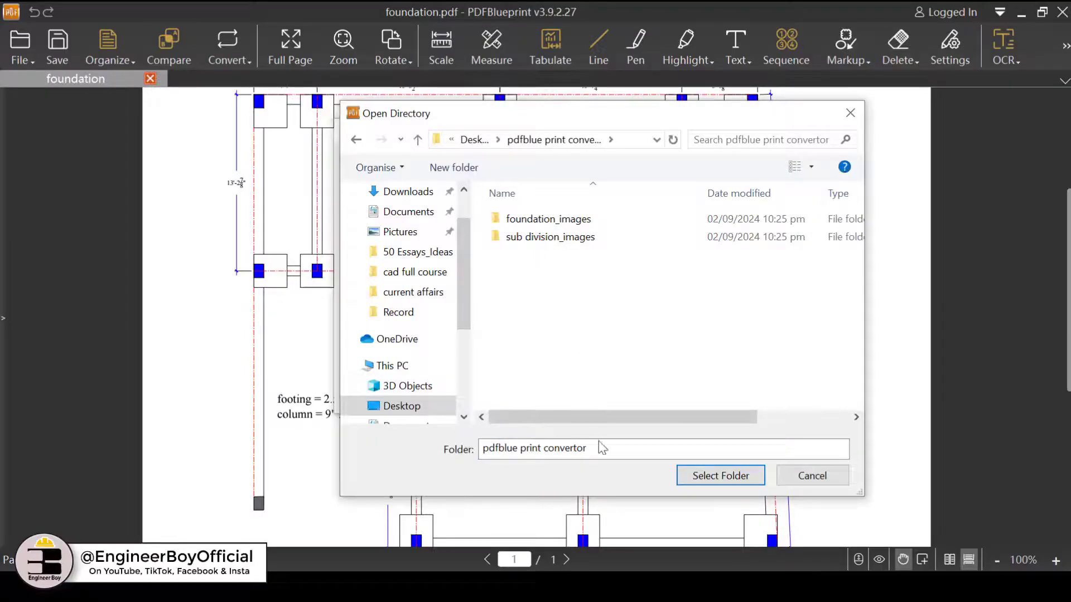
pyautogui.click(730, 476)
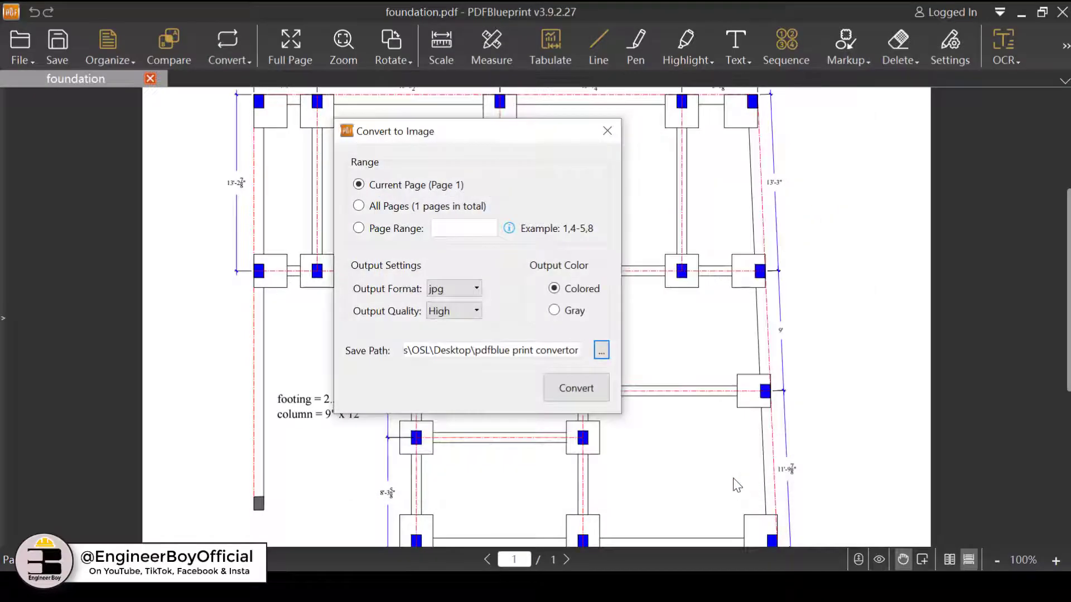
pyautogui.click(586, 395)
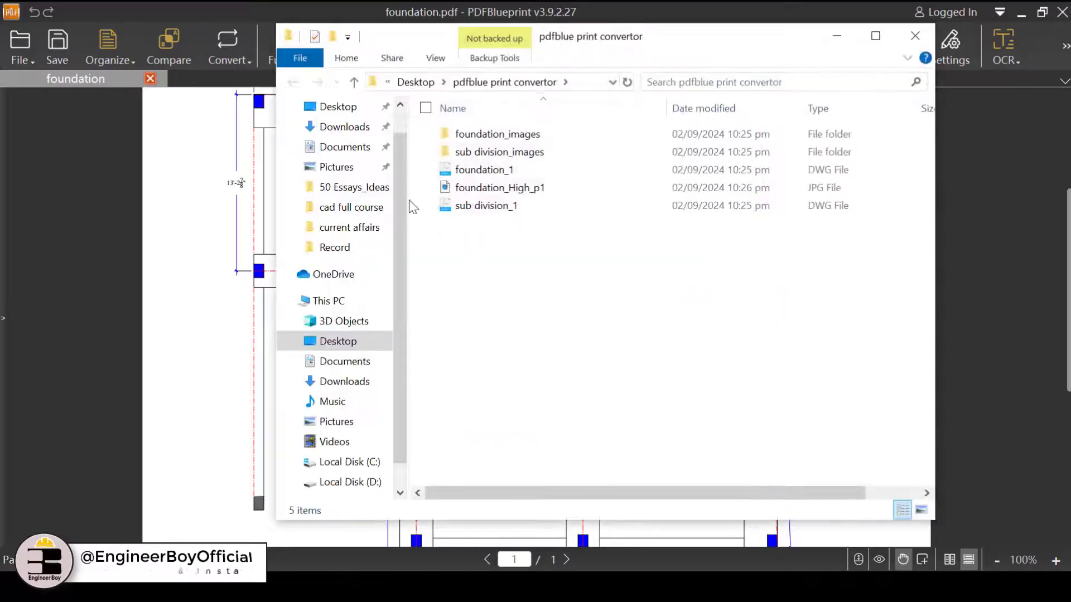
# Step: Open the converted foundation_High_p1 JPG and examine the sharpness of its footing and column notes, dimensions and lines
pyautogui.click(543, 189)
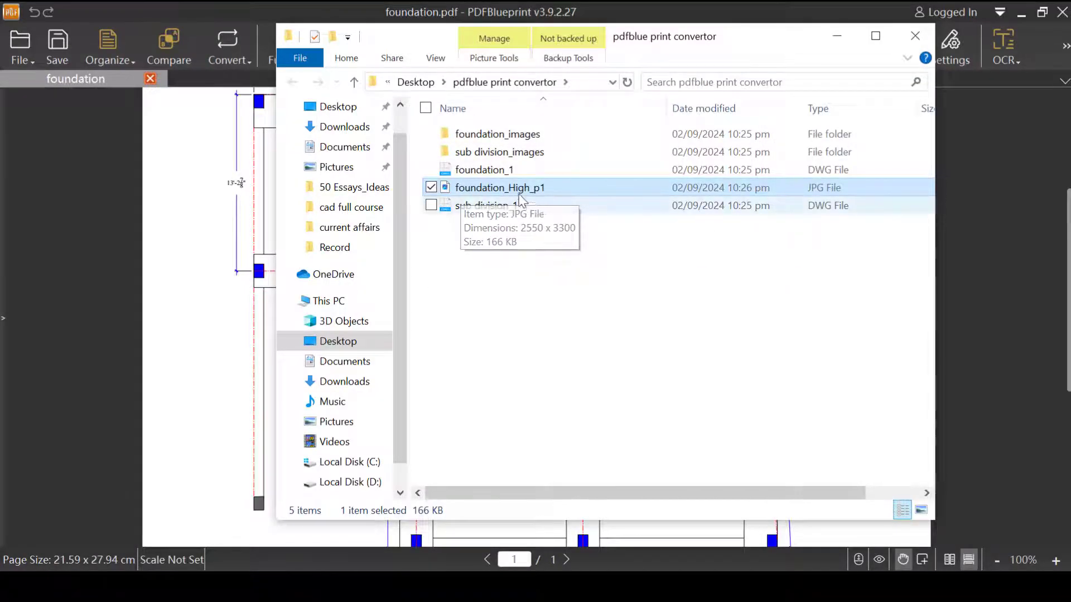
pyautogui.doubleClick(499, 189)
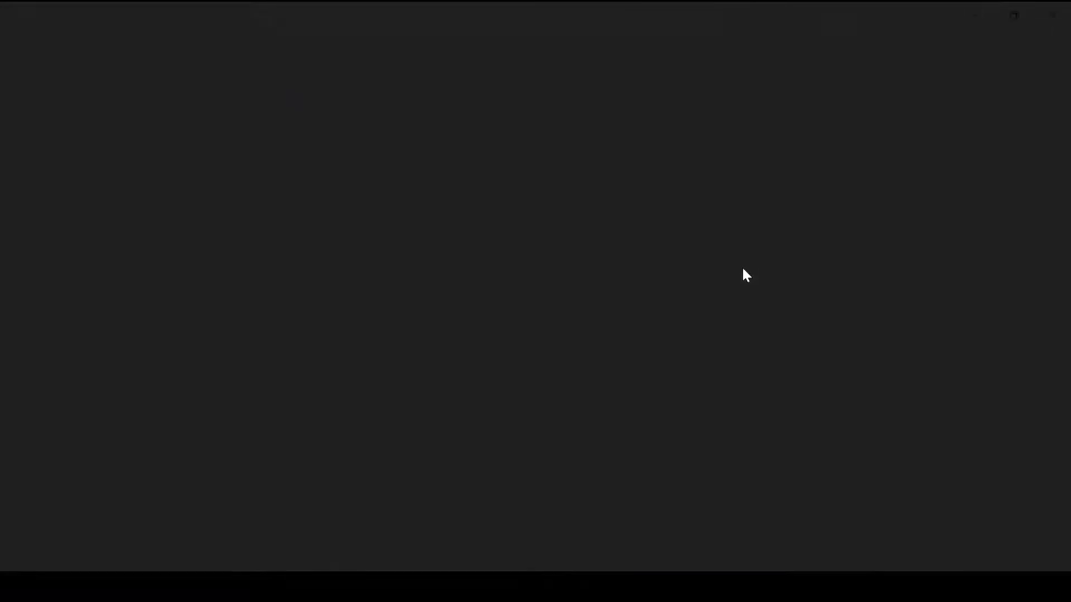
pyautogui.scroll(5, 602, 234)
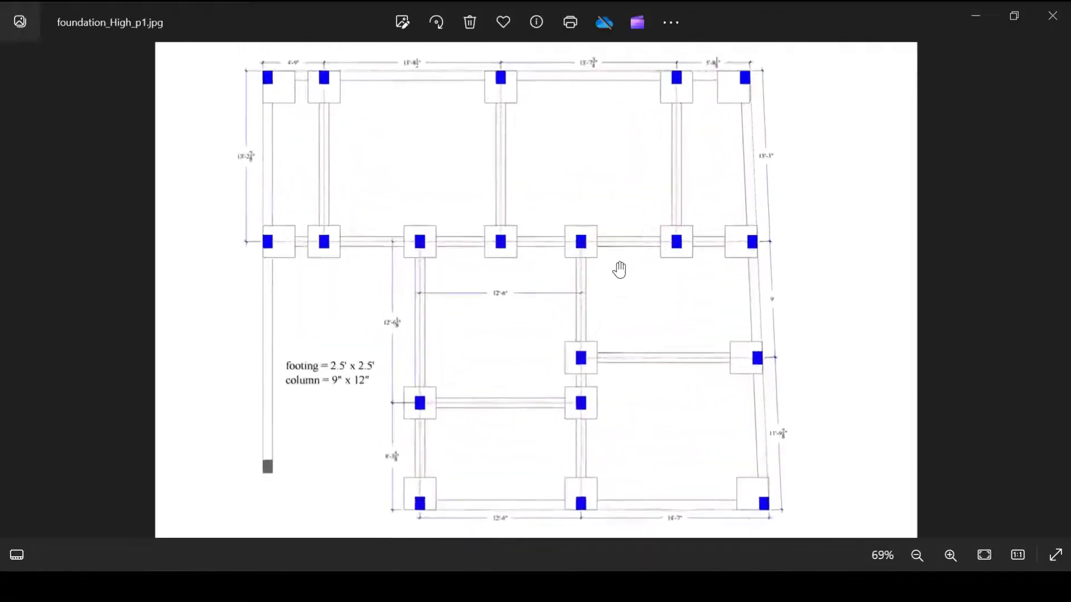
pyautogui.scroll(2, 640, 284)
pyautogui.moveTo(402, 331); pyautogui.dragTo(638, 252)
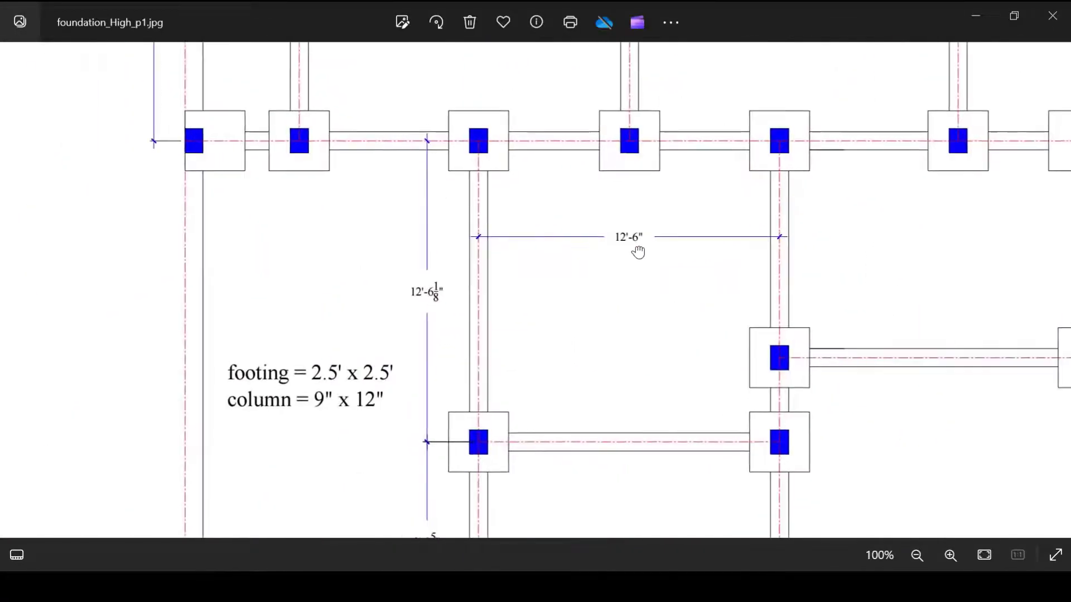
pyautogui.scroll(3, 330, 411)
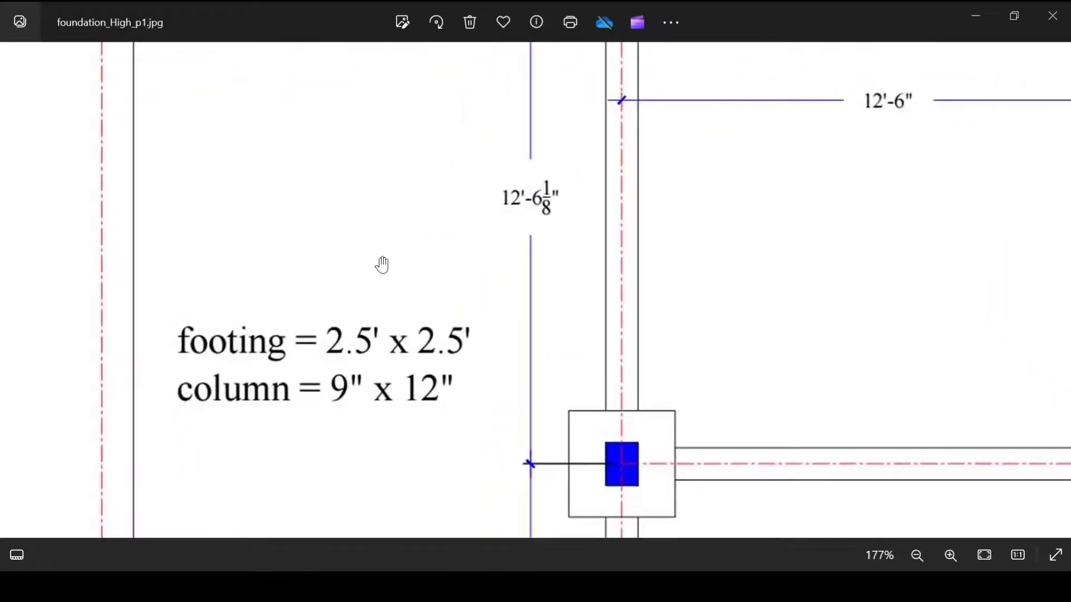
pyautogui.scroll(-5, 382, 264)
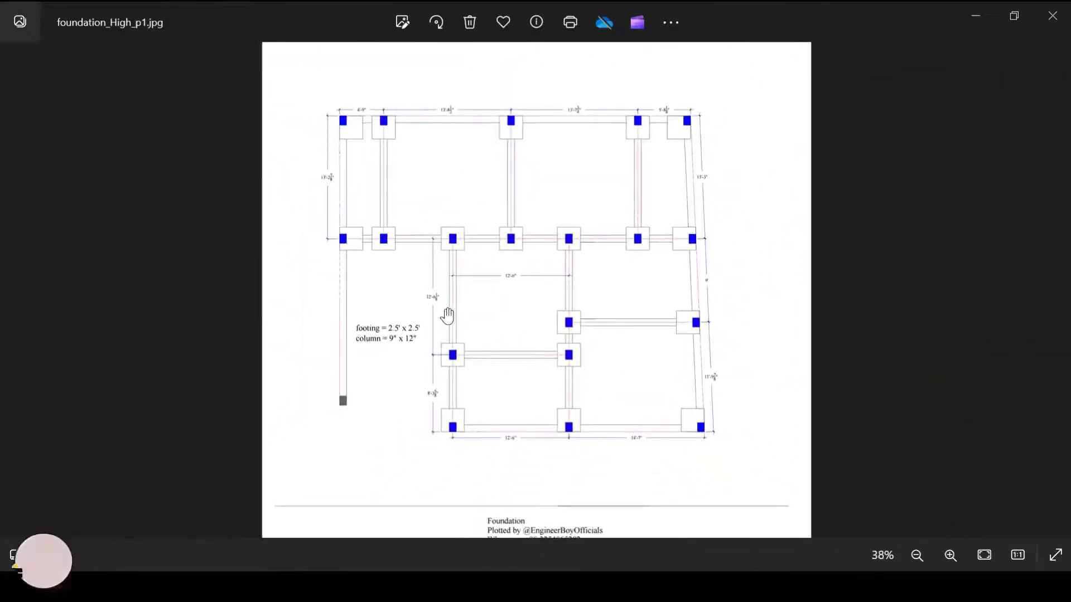
pyautogui.scroll(3, 447, 315)
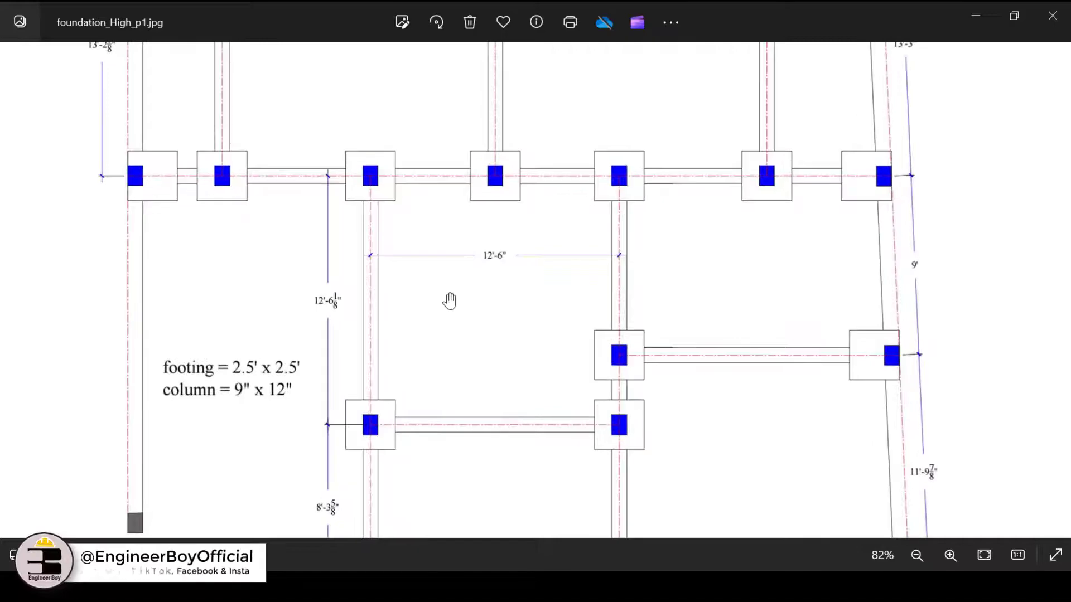
pyautogui.scroll(-3, 449, 301)
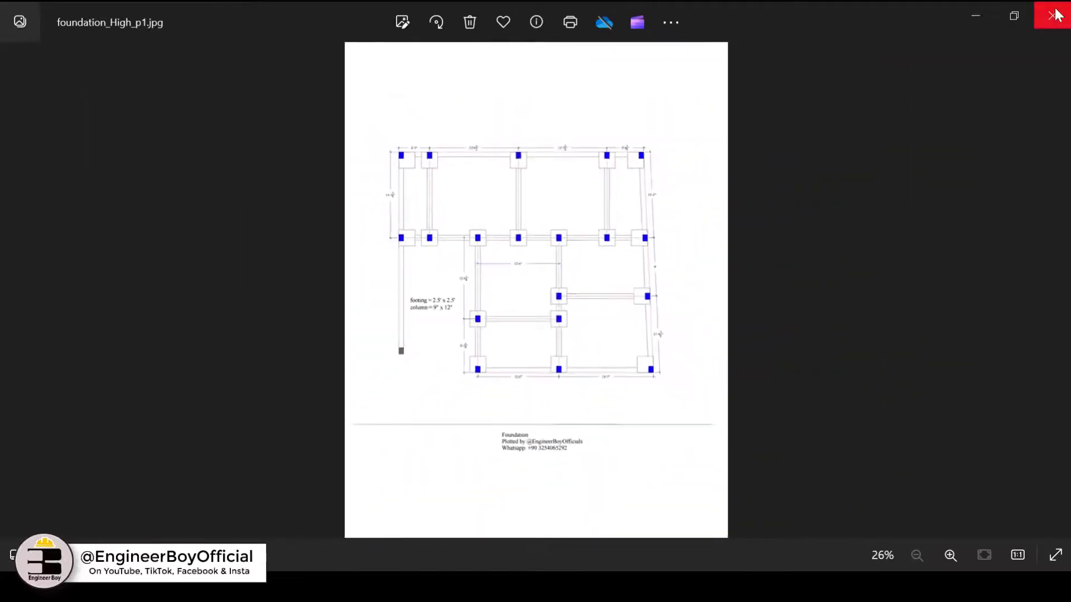
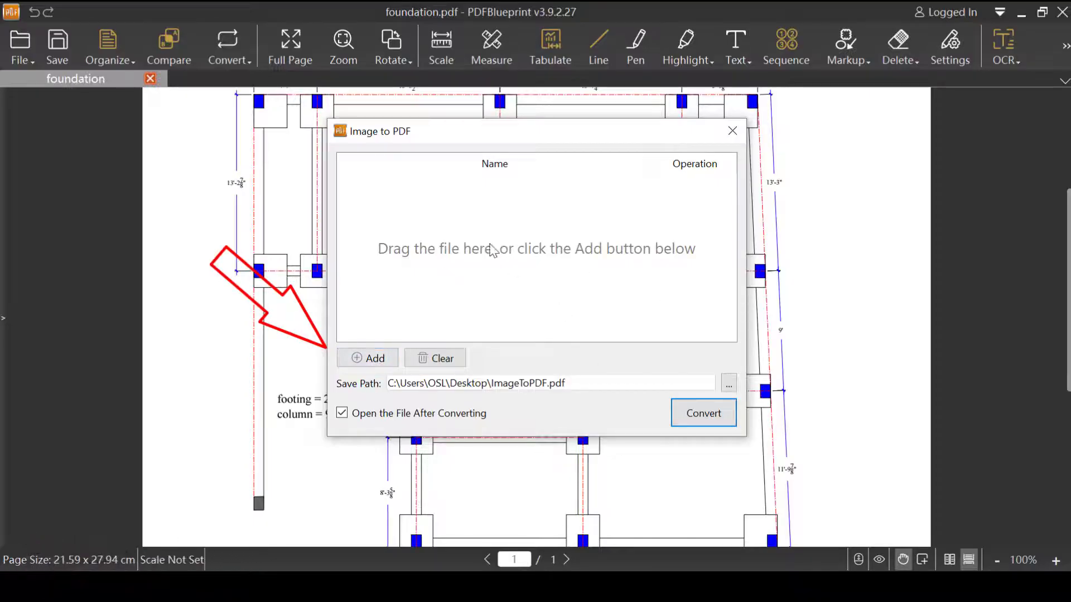
# Step: Add the course image from the Desktop to the list of images to convert to PDF
pyautogui.click(370, 358)
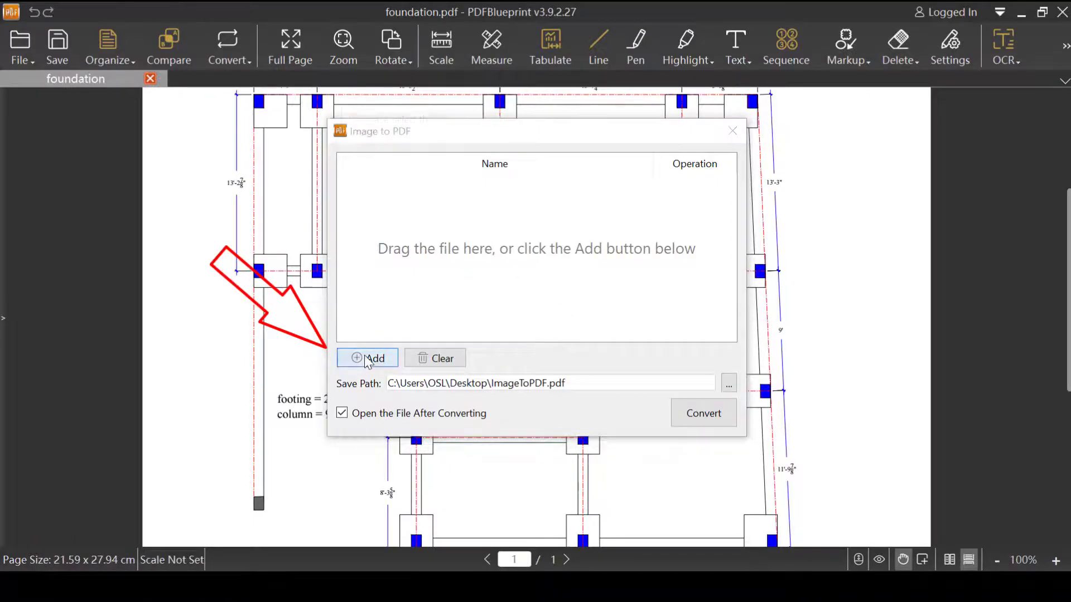
pyautogui.moveTo(455, 251); pyautogui.dragTo(460, 221)
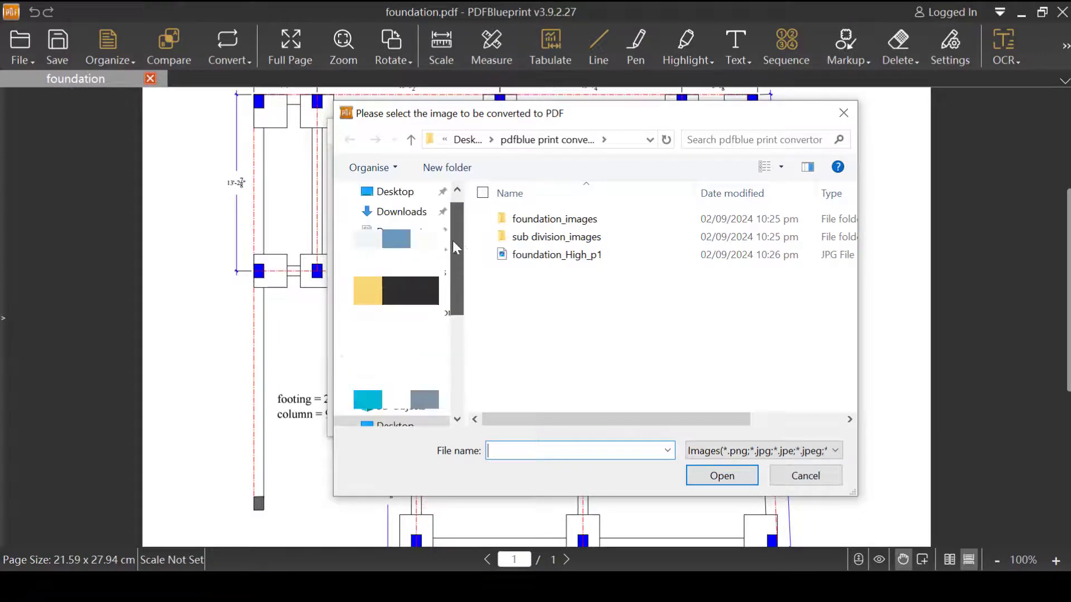
pyautogui.click(405, 198)
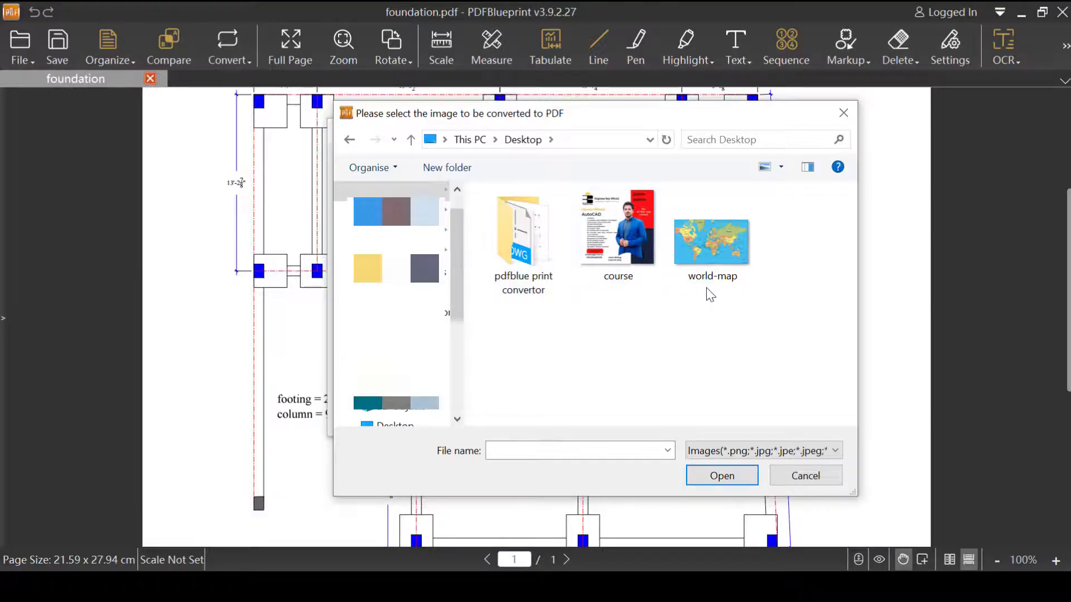
pyautogui.click(625, 258)
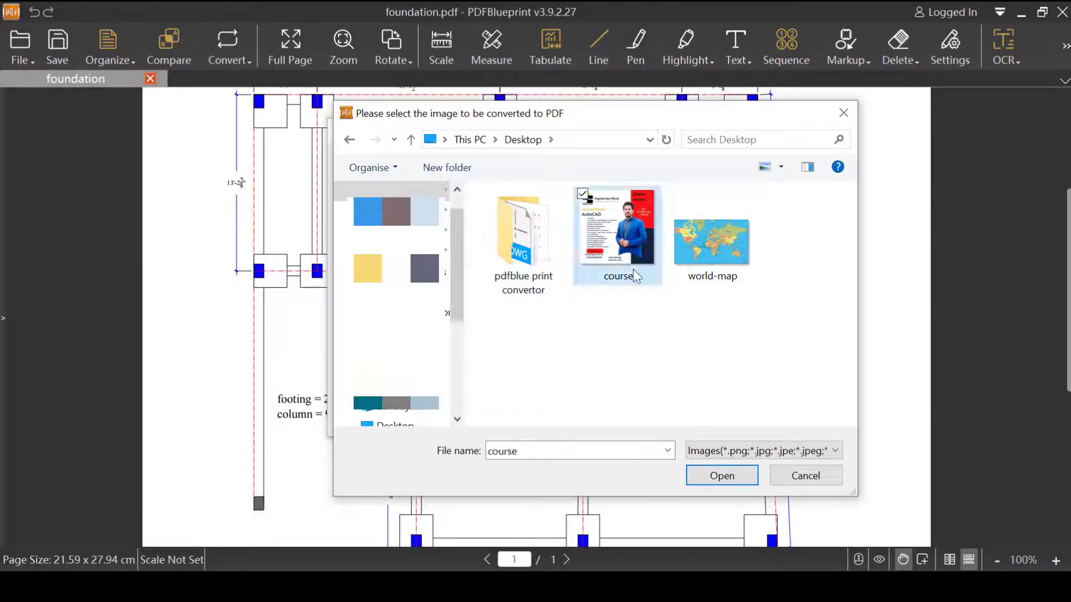
pyautogui.click(724, 474)
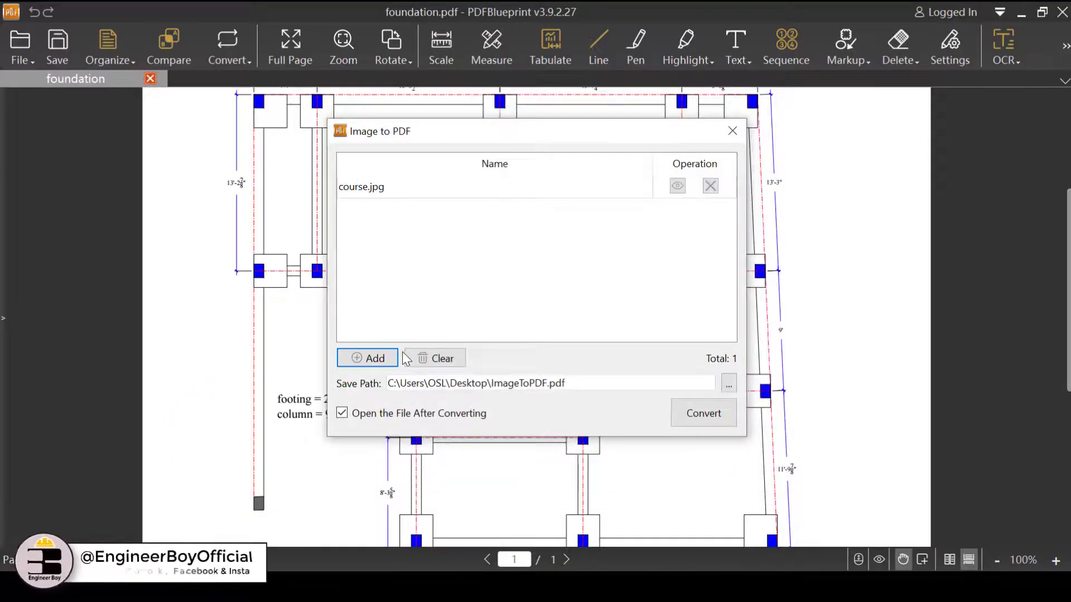
# Step: Preview the listed course.jpg, close the preview, and open the PDF save path for editing
pyautogui.click(525, 185)
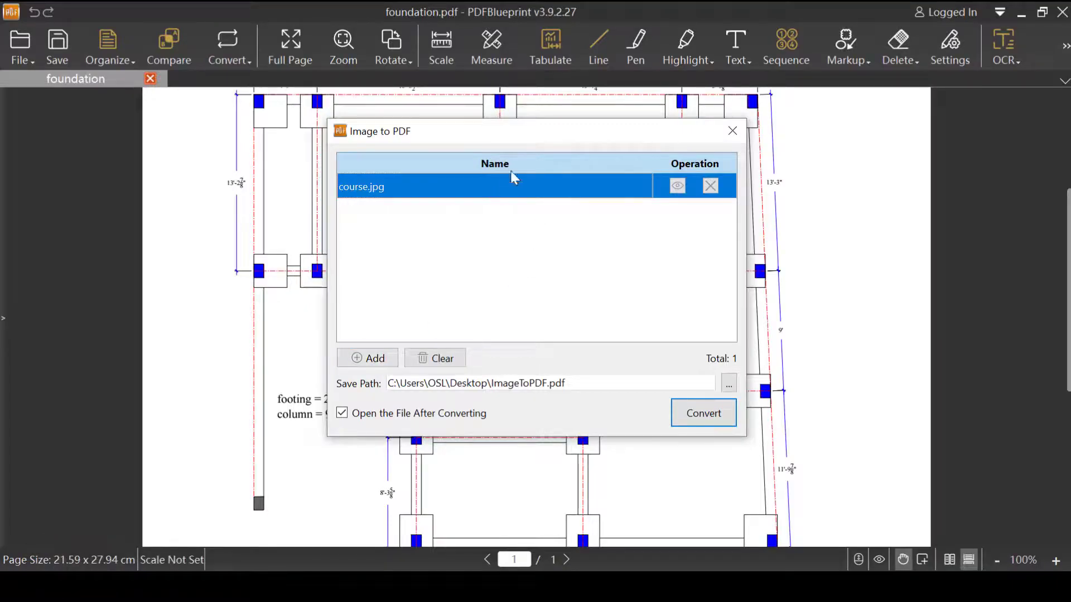
pyautogui.click(677, 188)
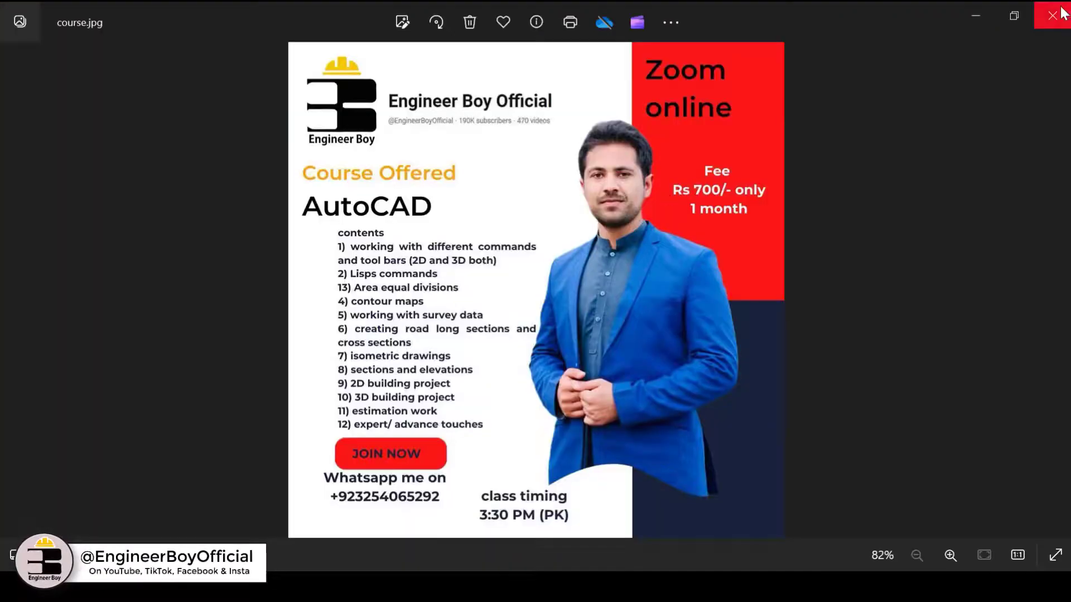
pyautogui.click(1061, 12)
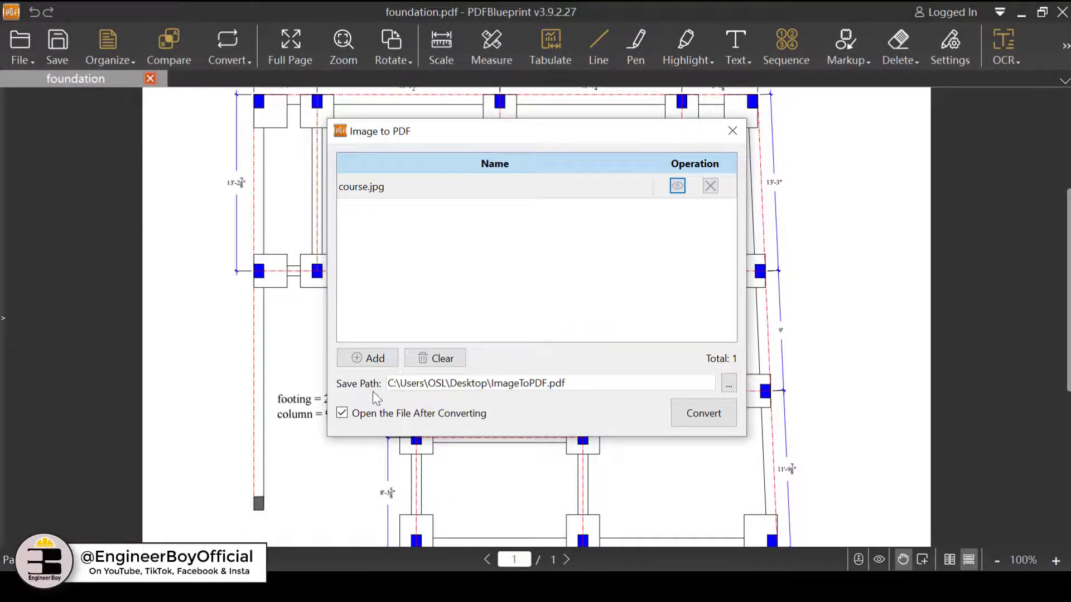
pyautogui.click(583, 380)
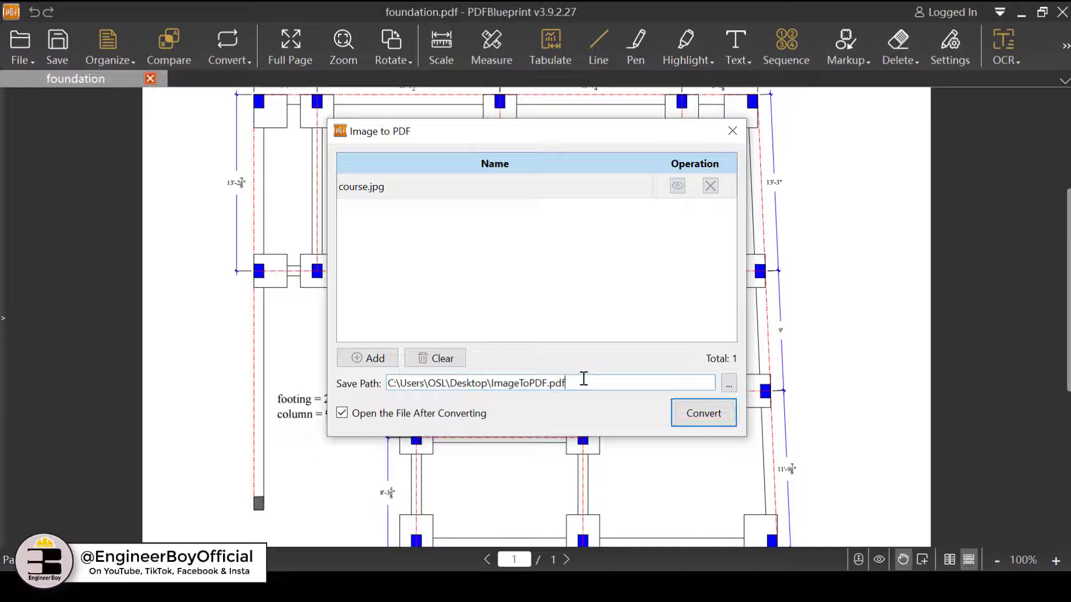
# Step: Set the save path to ImageToPDF on the Desktop and convert the course image to PDF
pyautogui.click(729, 383)
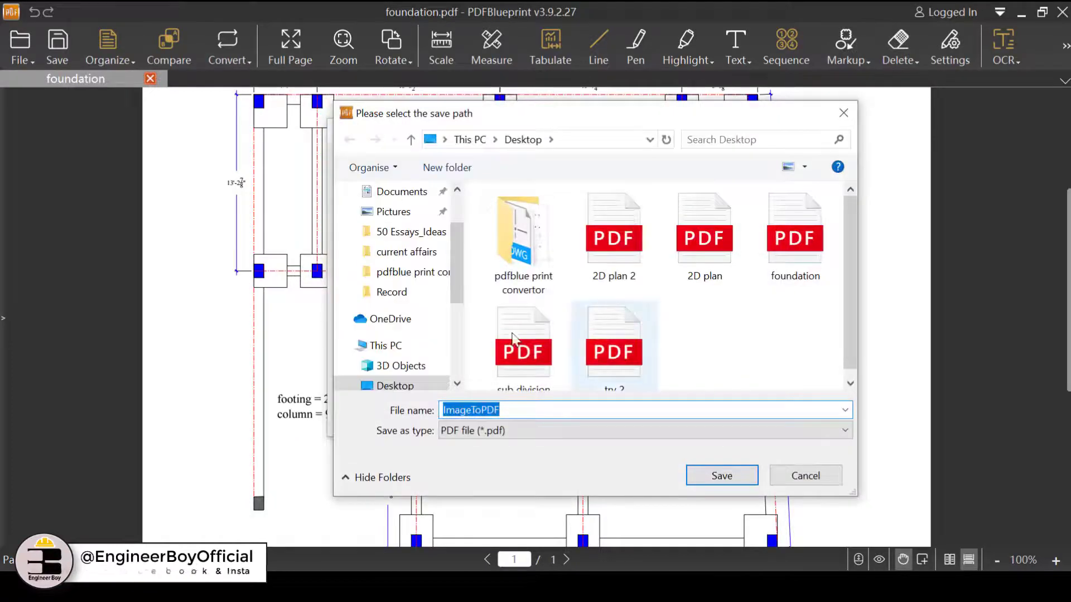
pyautogui.scroll(-1, 518, 245)
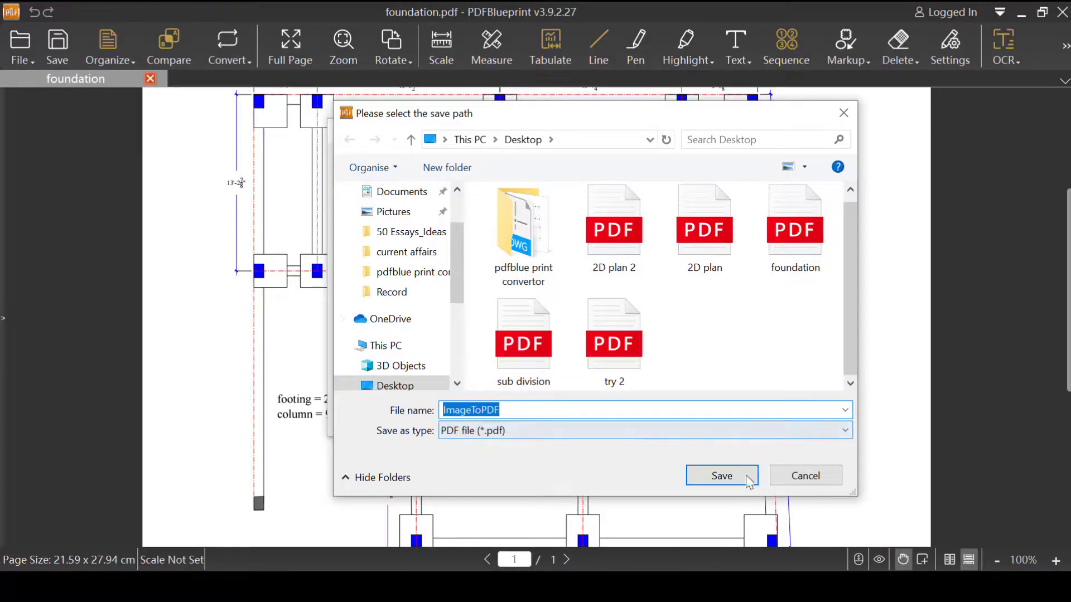
pyautogui.click(728, 478)
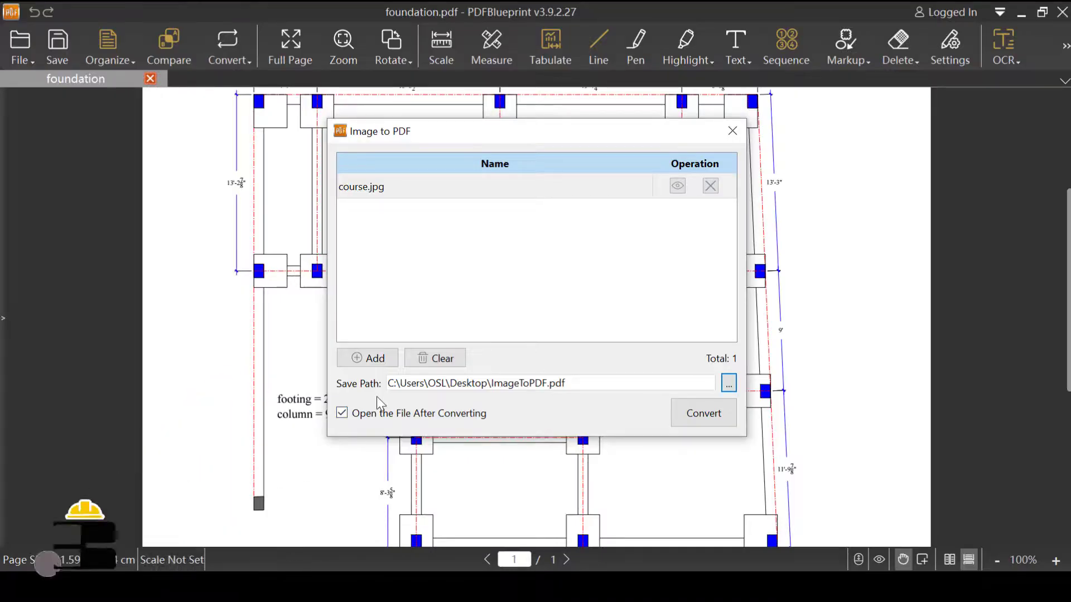
pyautogui.click(716, 409)
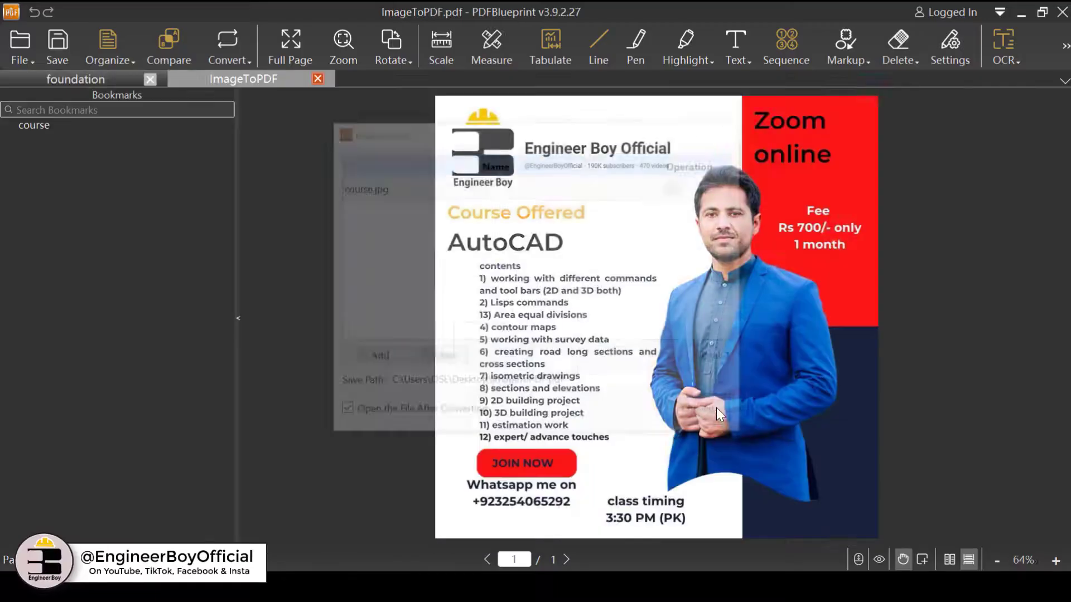
# Step: Open the converted ImageToPDF file from the Desktop in a maximized window, examine its page, and close it
pyautogui.click(1020, 11)
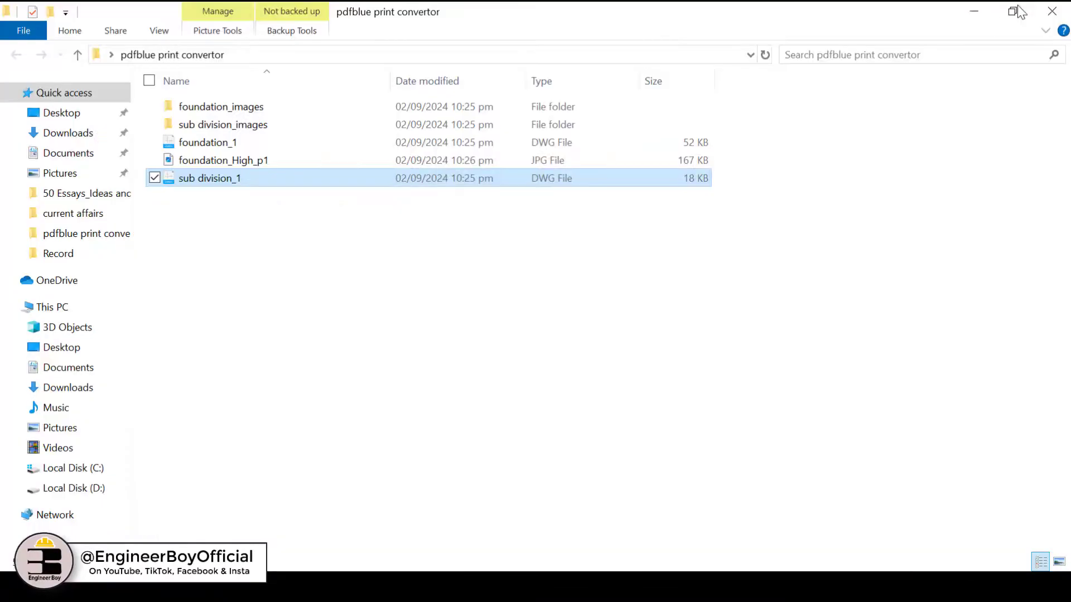
pyautogui.click(974, 11)
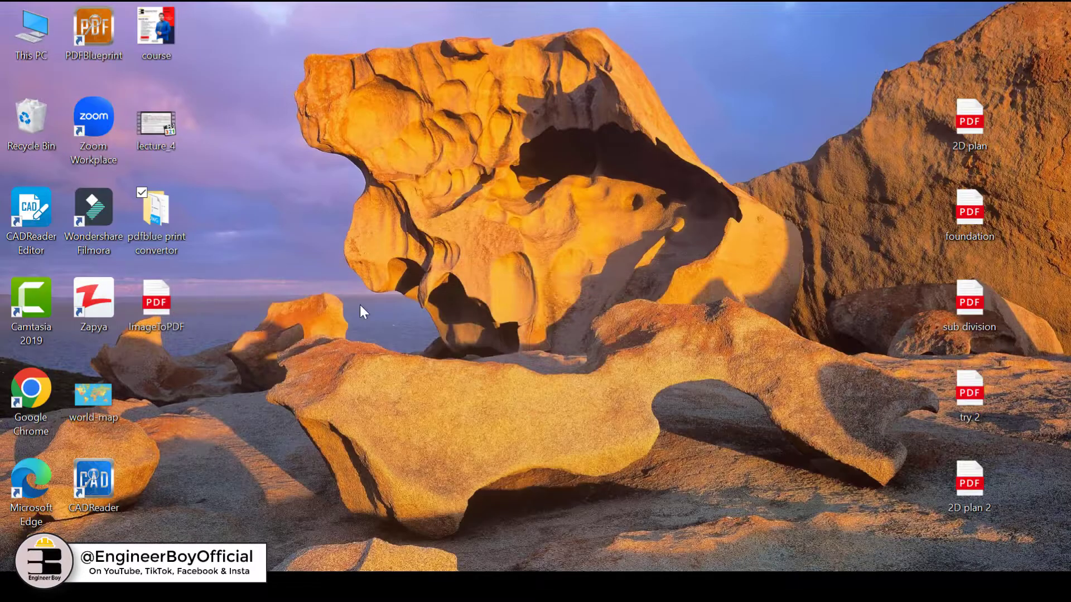
pyautogui.doubleClick(166, 304)
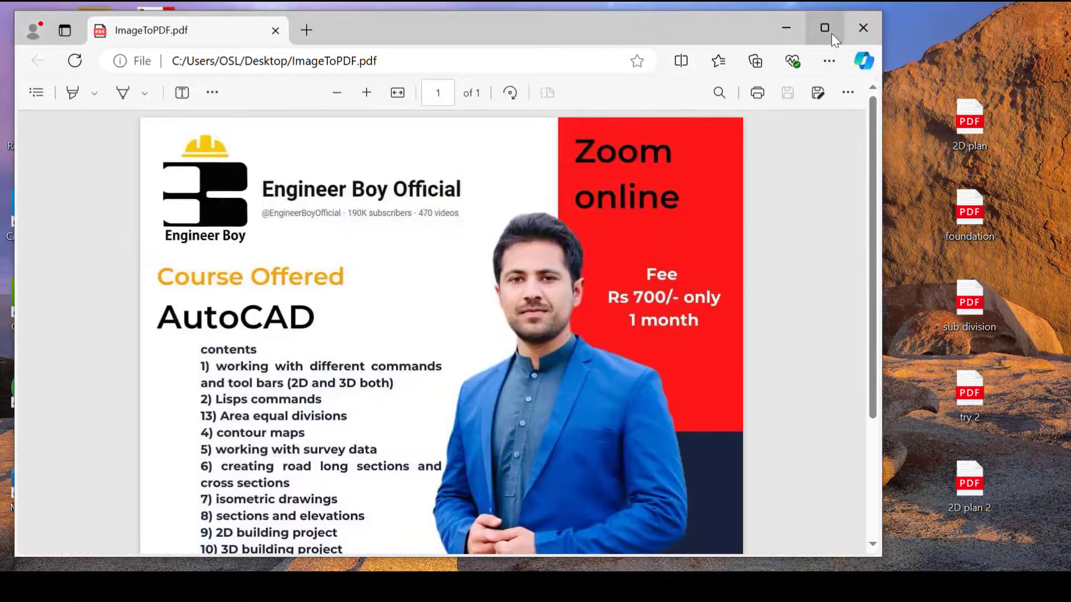
pyautogui.click(832, 34)
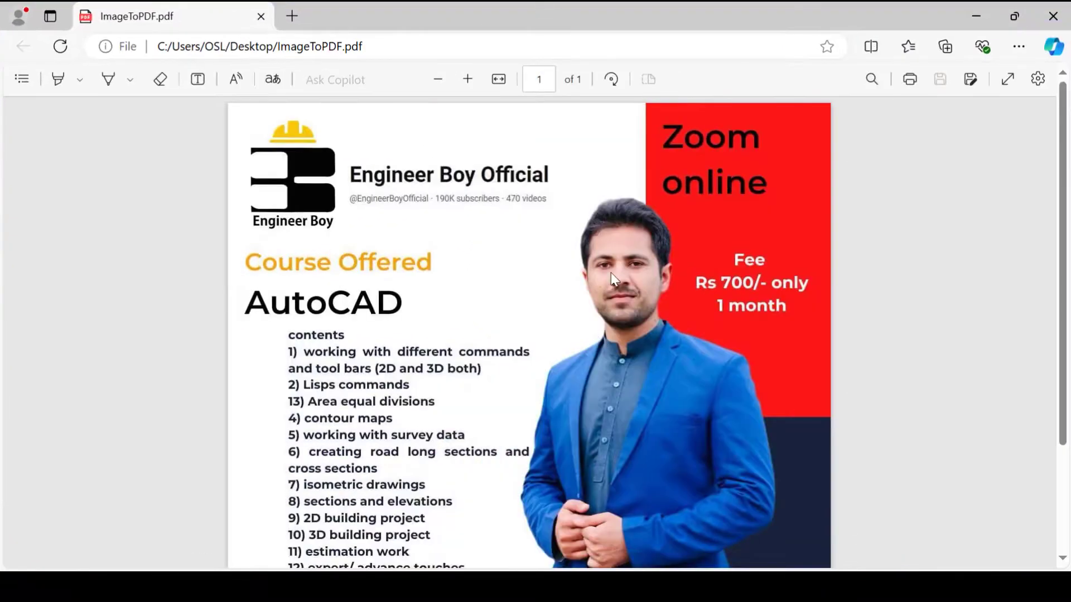
pyautogui.scroll(-3, 610, 271)
pyautogui.hotkey('alt', 'F4')
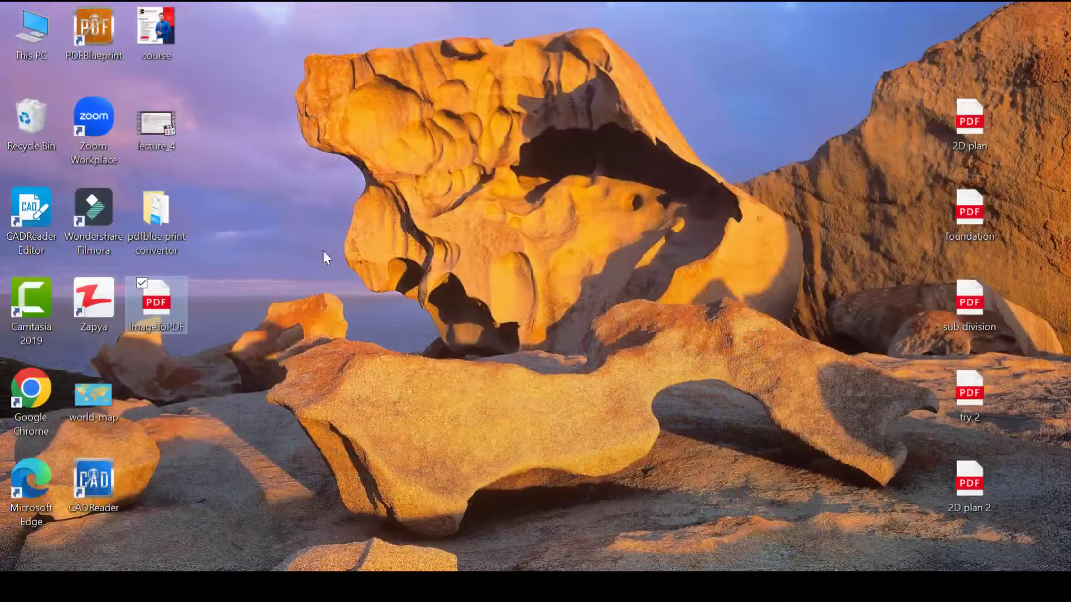
# Step: Switch back to PDFBlueprint and close the ImageToPDF document, leaving the foundation drawing open
pyautogui.click(469, 506)
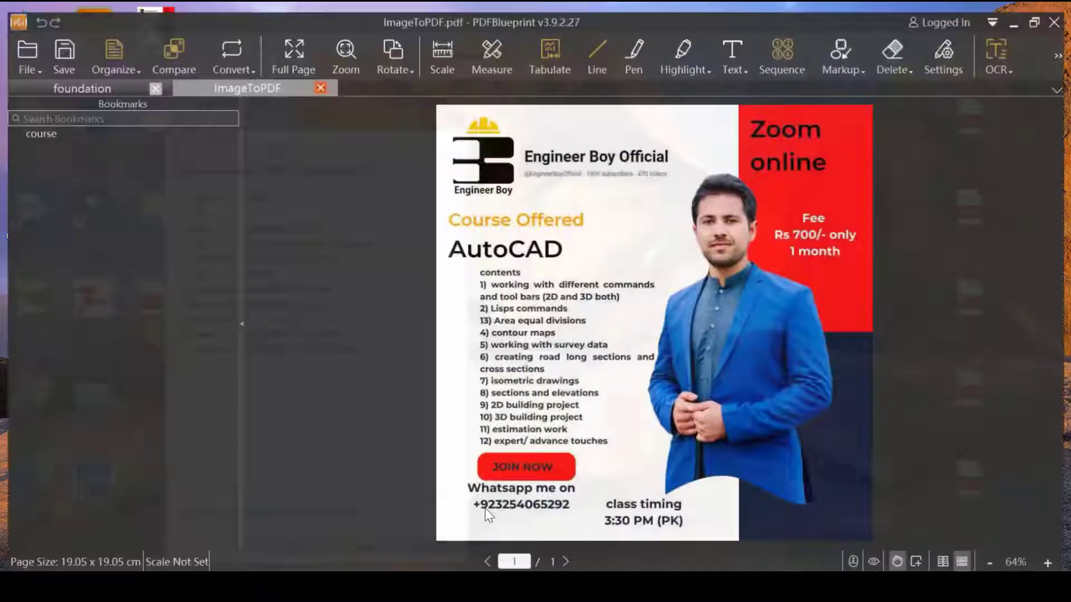
pyautogui.click(316, 79)
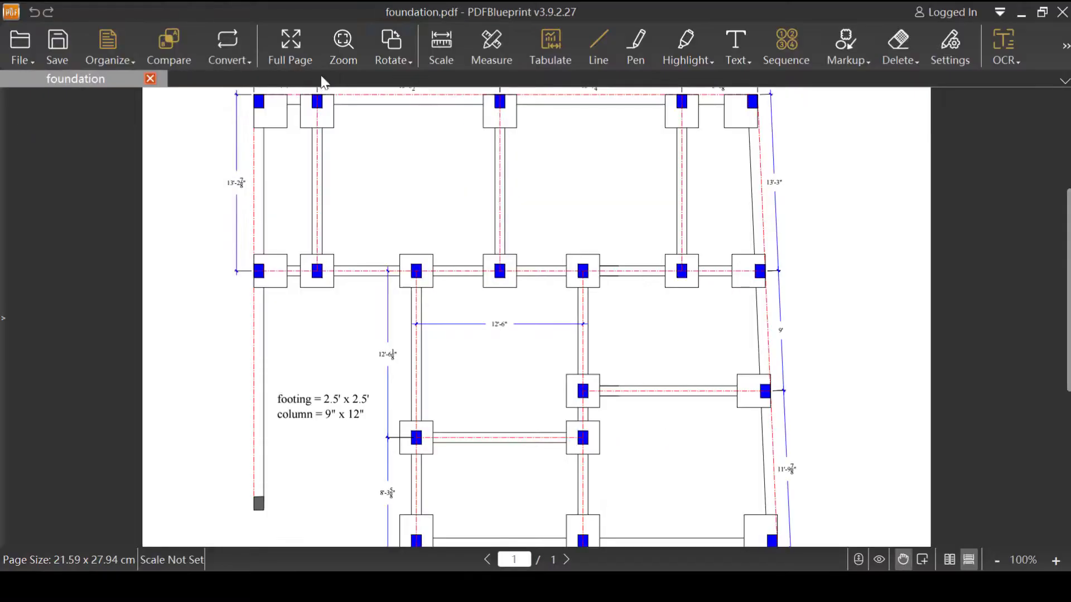